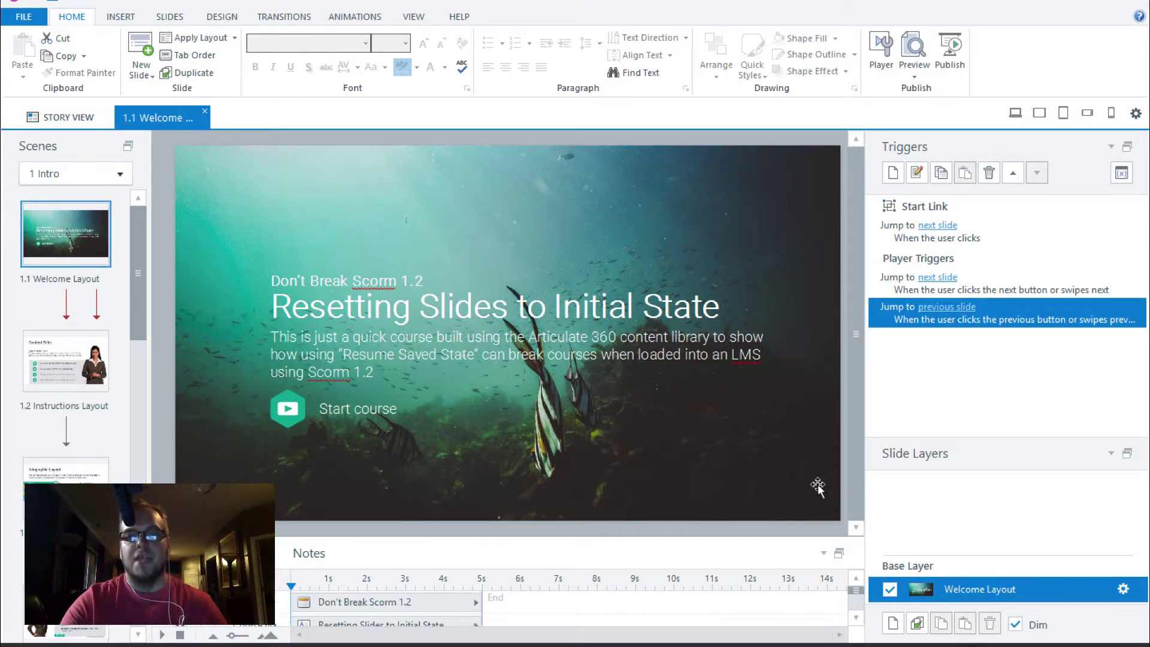
- Open the 1.1 Welcome Layout slide's properties and review the When revisiting options
{"action": "left_click", "coordinate": [1123, 589]}
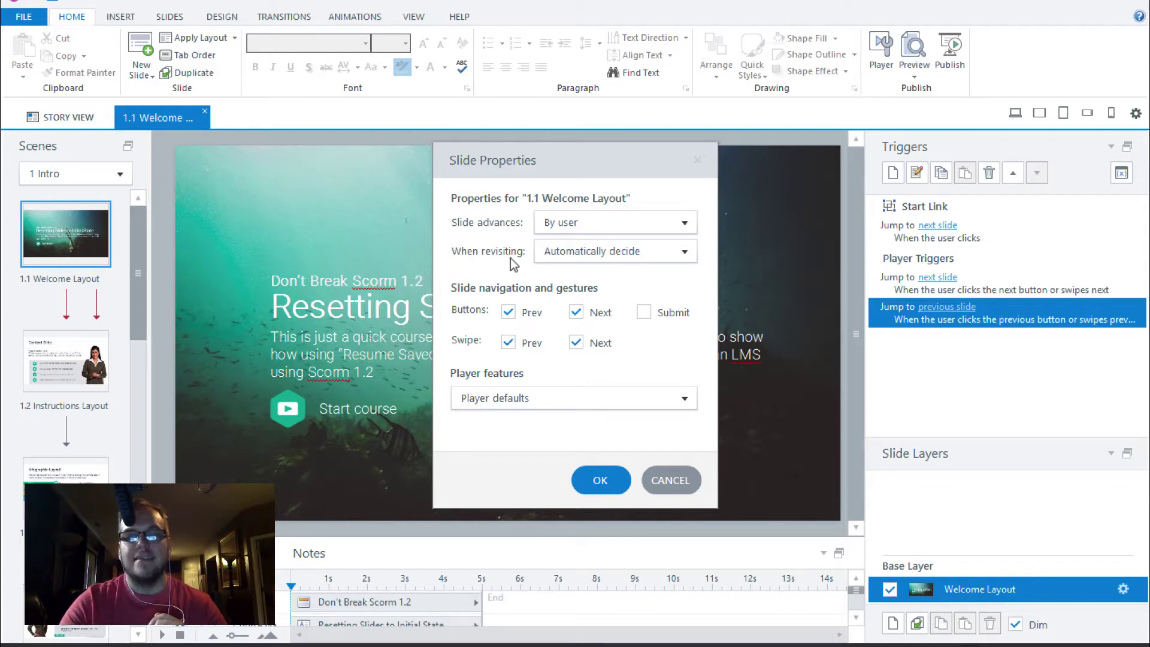
{"action": "left_click", "coordinate": [575, 263]}
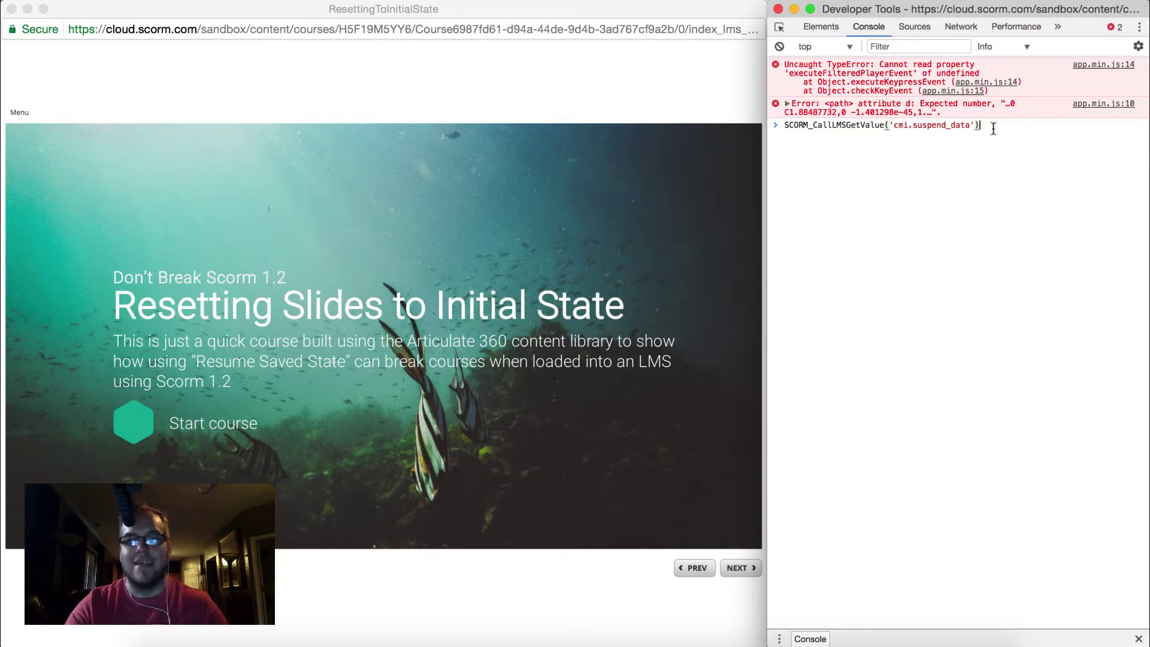
- Query cmi.suspend_data, advance to the Content Slide, and rerun the query
{"action": "key", "text": "Return"}
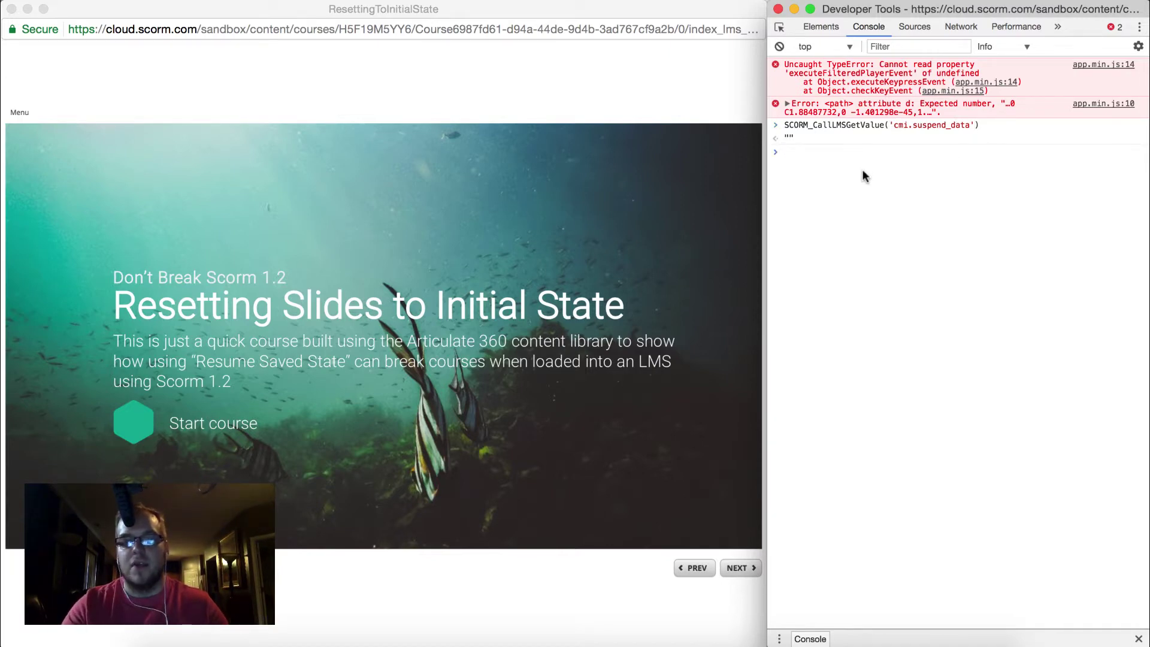
{"action": "left_click", "coordinate": [689, 342]}
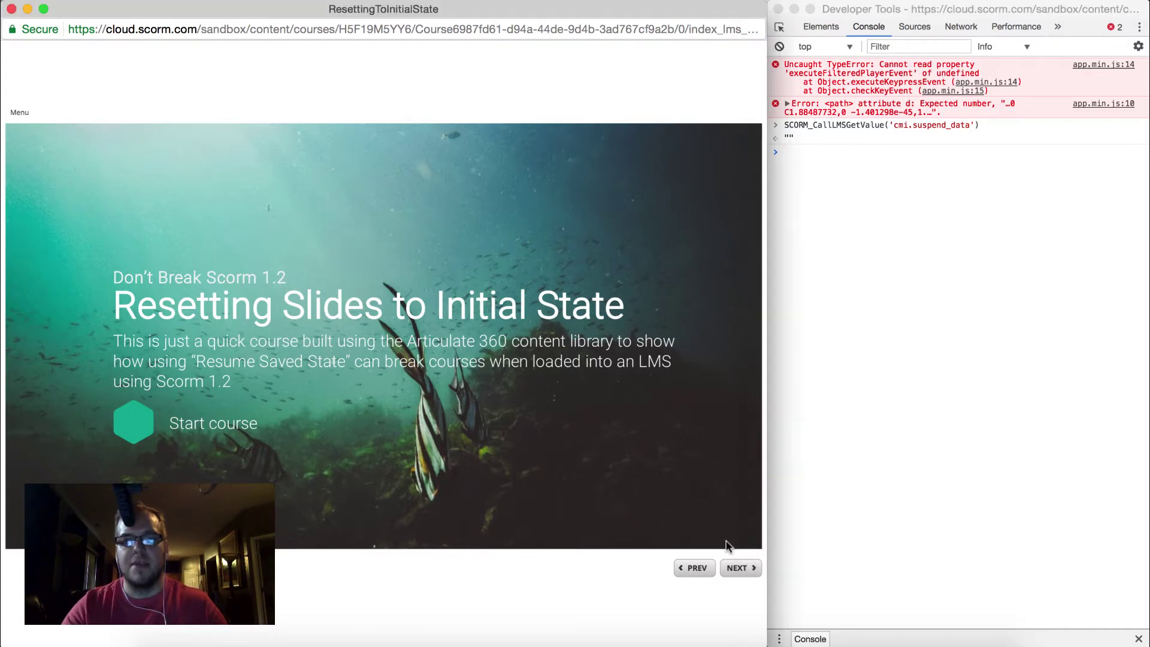
{"action": "left_click", "coordinate": [741, 569]}
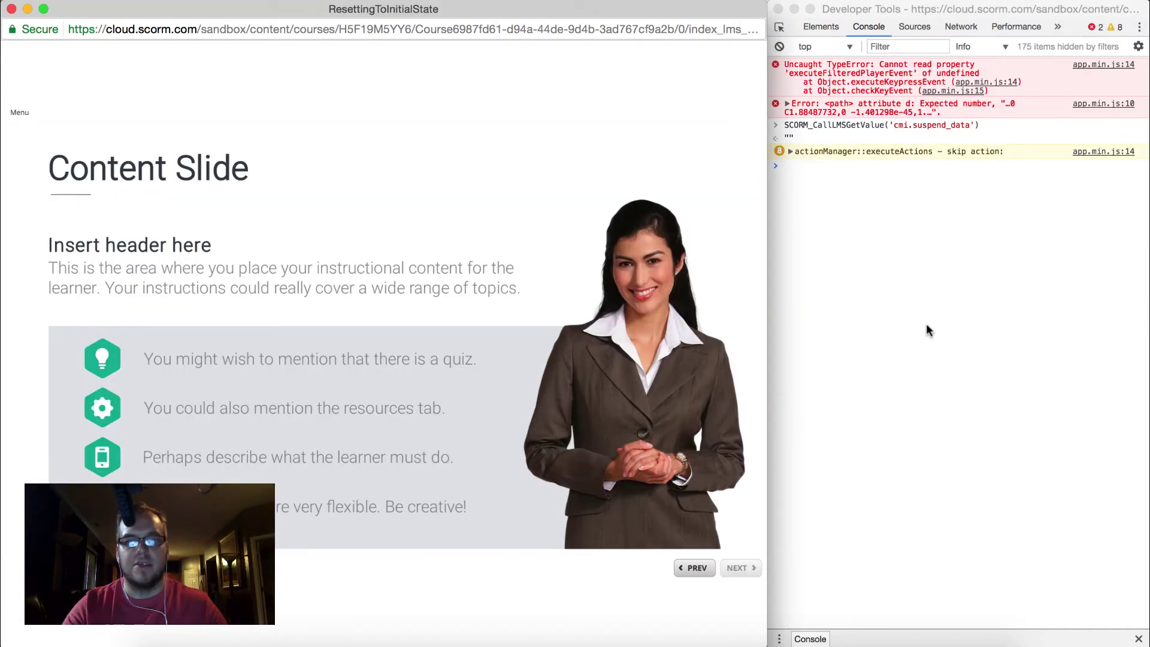
{"action": "left_click", "coordinate": [927, 330]}
{"action": "key", "text": "Up"}
{"action": "key", "text": "Return"}
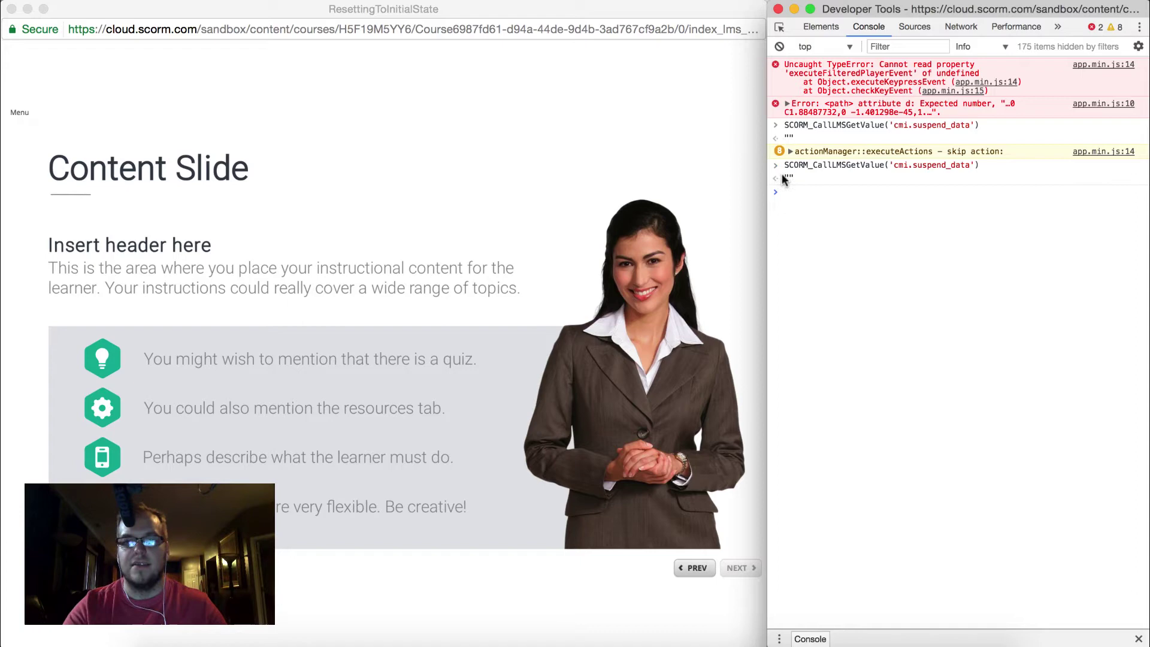
- Open and close the Item 01–04 popups, then recheck the suspend data
{"action": "left_click", "coordinate": [103, 356]}
{"action": "left_click", "coordinate": [105, 360]}
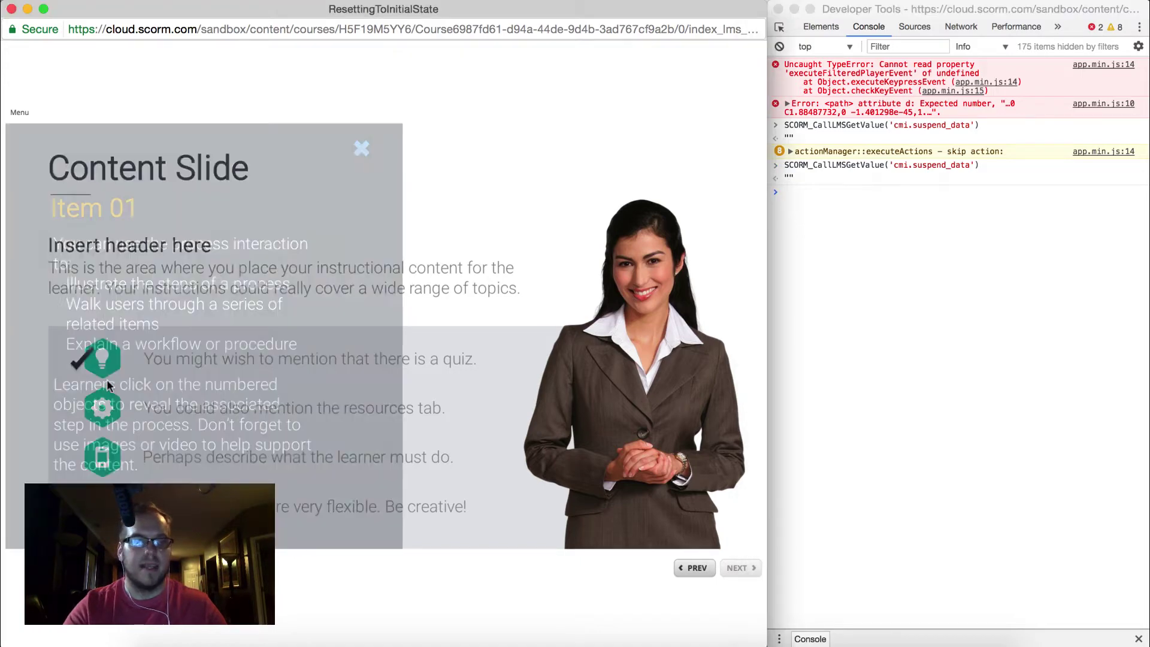
{"action": "left_click", "coordinate": [361, 148]}
{"action": "left_click", "coordinate": [102, 407]}
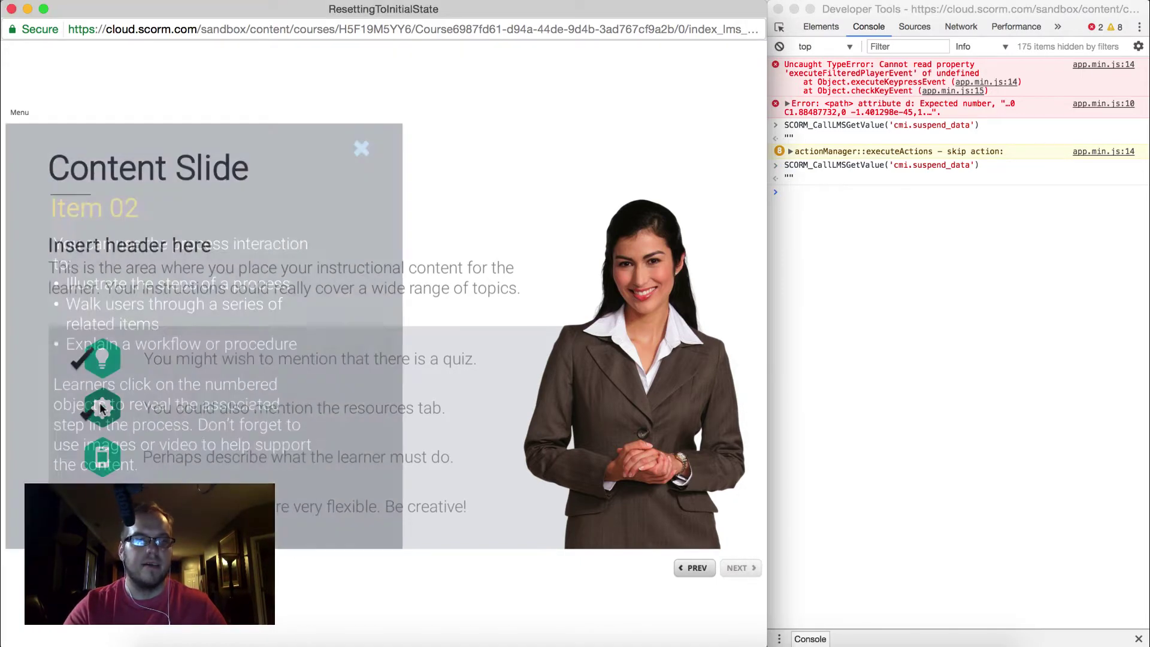
{"action": "left_click", "coordinate": [359, 150]}
{"action": "left_click", "coordinate": [103, 457]}
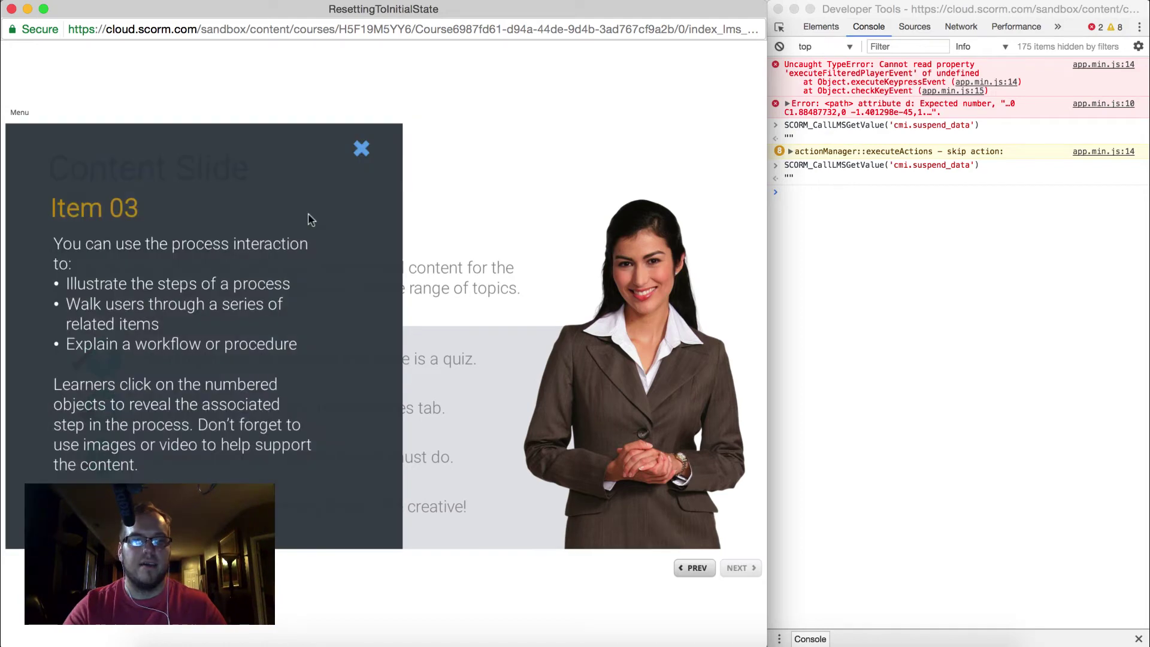
{"action": "left_click", "coordinate": [363, 147]}
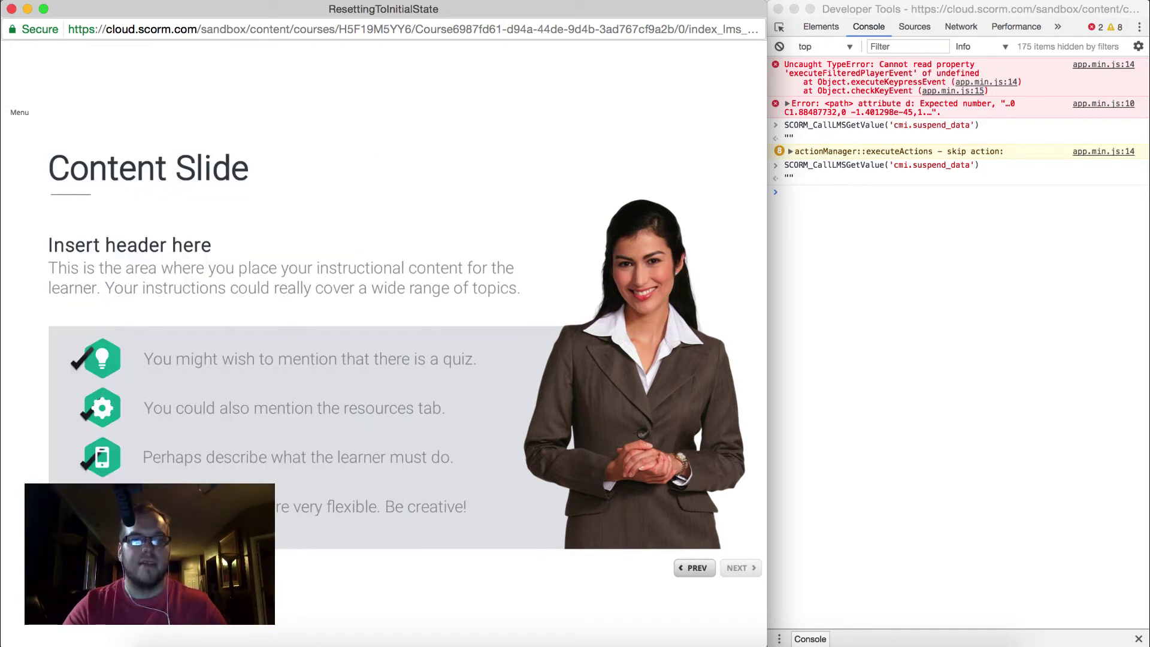
{"action": "left_click", "coordinate": [102, 507]}
{"action": "left_click", "coordinate": [361, 148]}
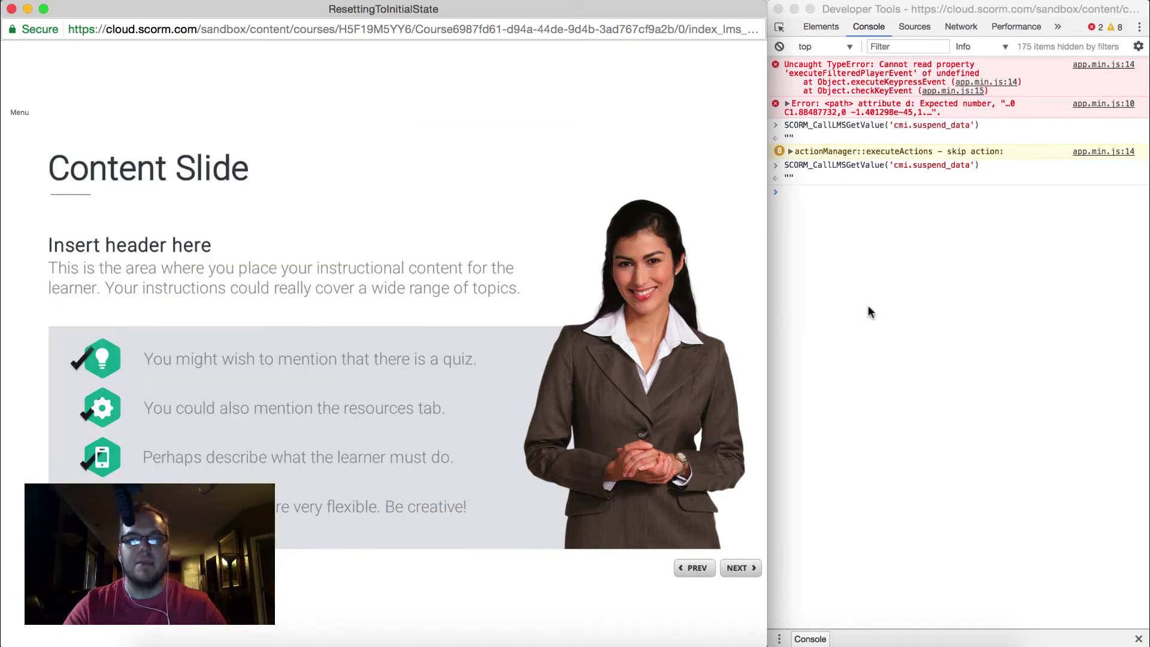
{"action": "key", "text": "Up"}
{"action": "key", "text": "Return"}
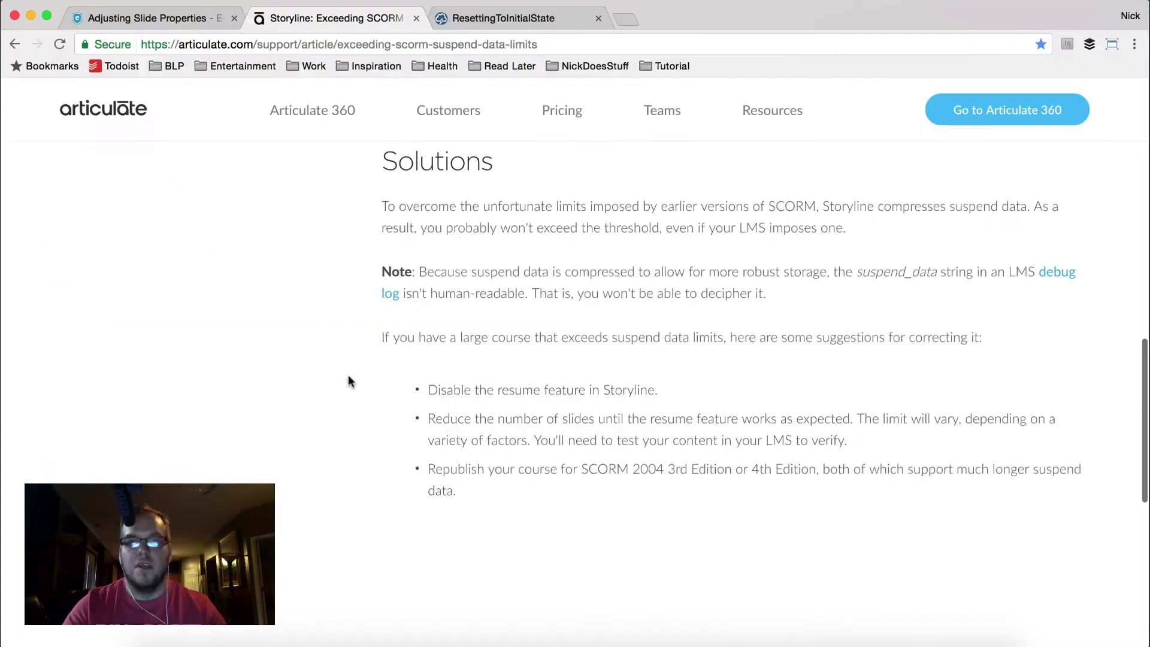
- Read the article's Solutions for exceeding SCORM suspend data limits, then return to the course console
{"action": "scroll", "coordinate": [347, 375], "scroll_direction": "up", "scroll_amount": 1}
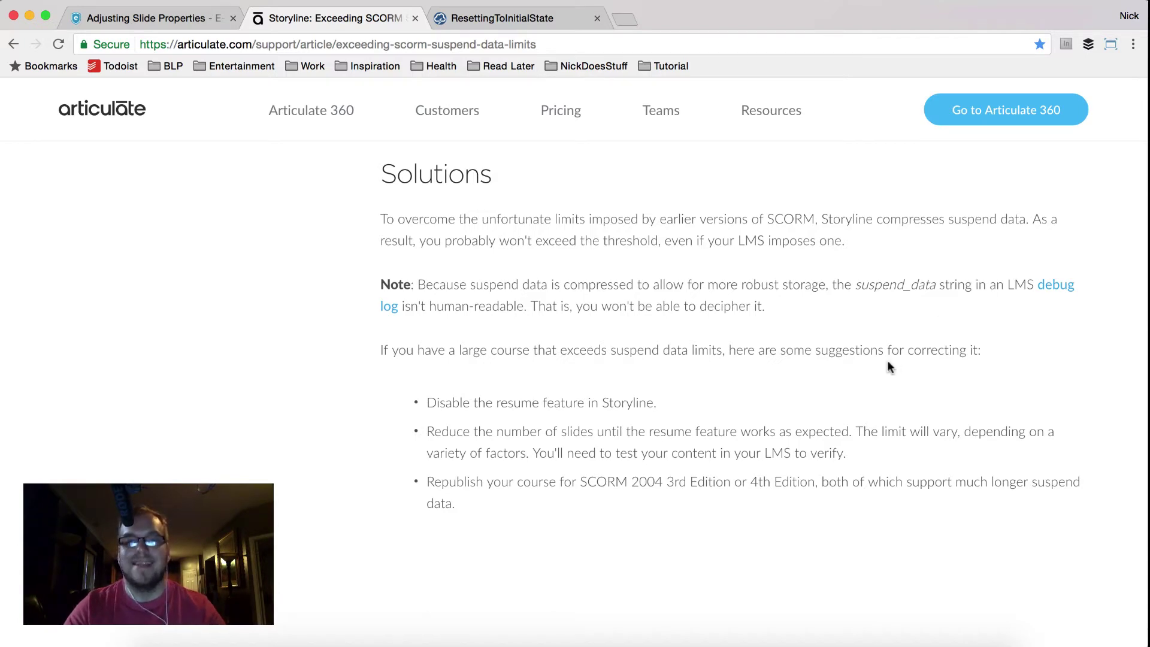
{"action": "key", "text": "super+grave"}
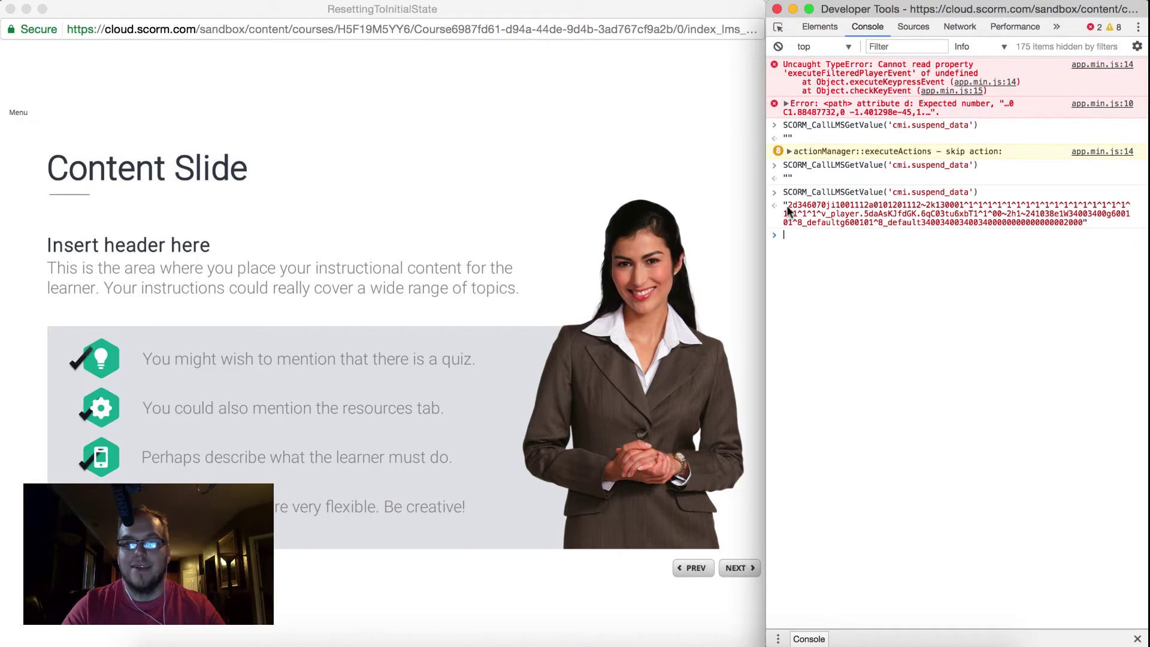
- Select the returned suspend data string and check its .length twice: 208 characters
{"action": "left_click_drag", "start_coordinate": [788, 206], "coordinate": [945, 206]}
{"action": "left_click_drag", "start_coordinate": [1018, 205], "coordinate": [1078, 224]}
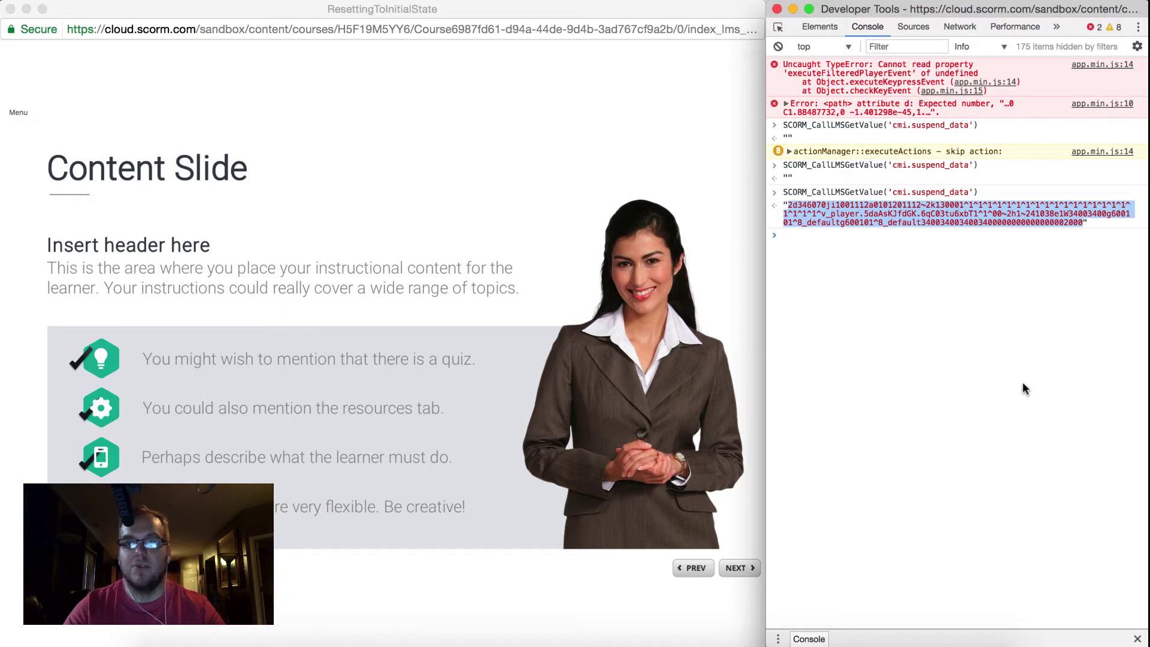
{"action": "left_click", "coordinate": [987, 396]}
{"action": "key", "text": "Up"}
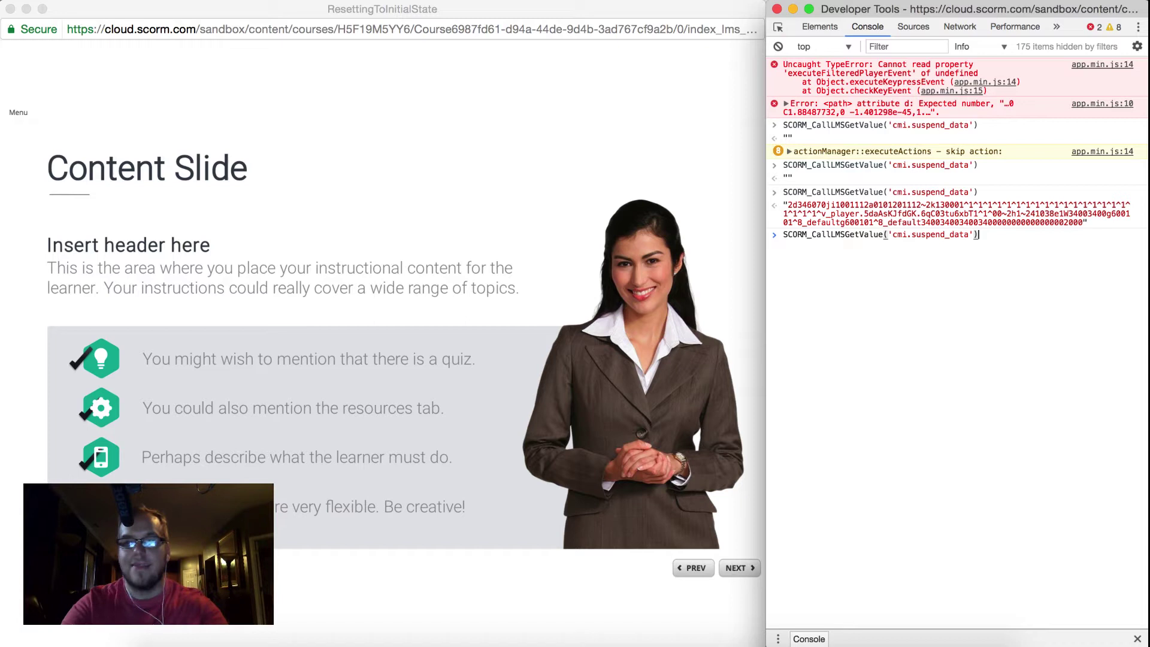
{"action": "type", "text": ".lengh"}
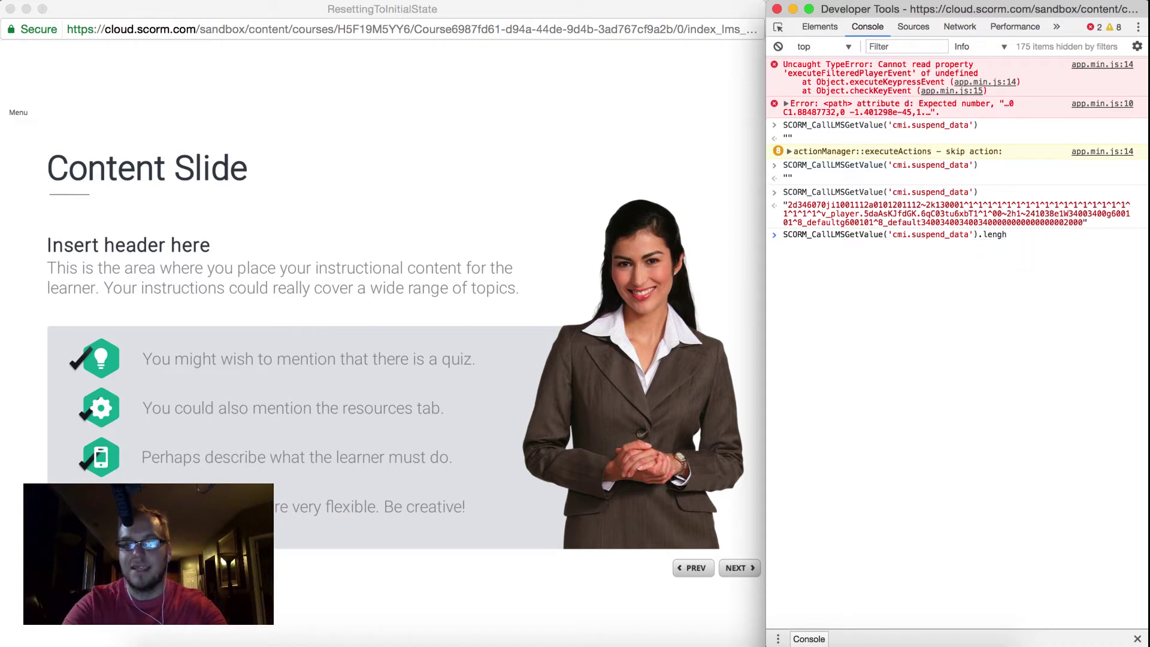
{"action": "key", "text": "BackSpace"}
{"action": "type", "text": "th"}
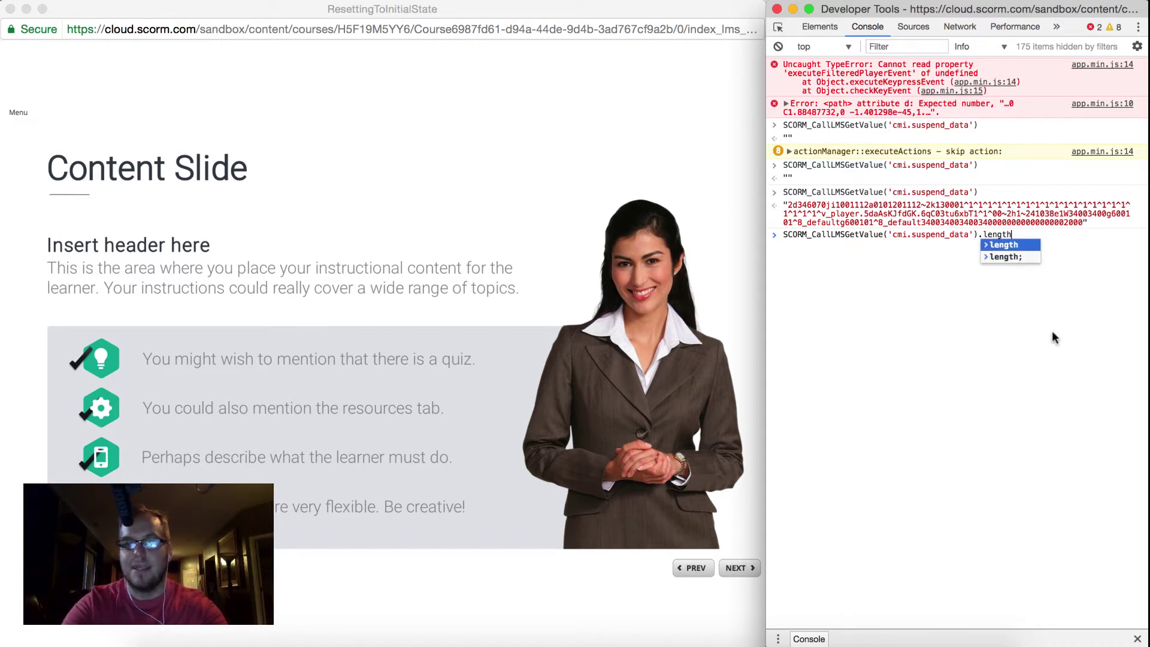
{"action": "key", "text": "Return"}
{"action": "key", "text": "Return"}
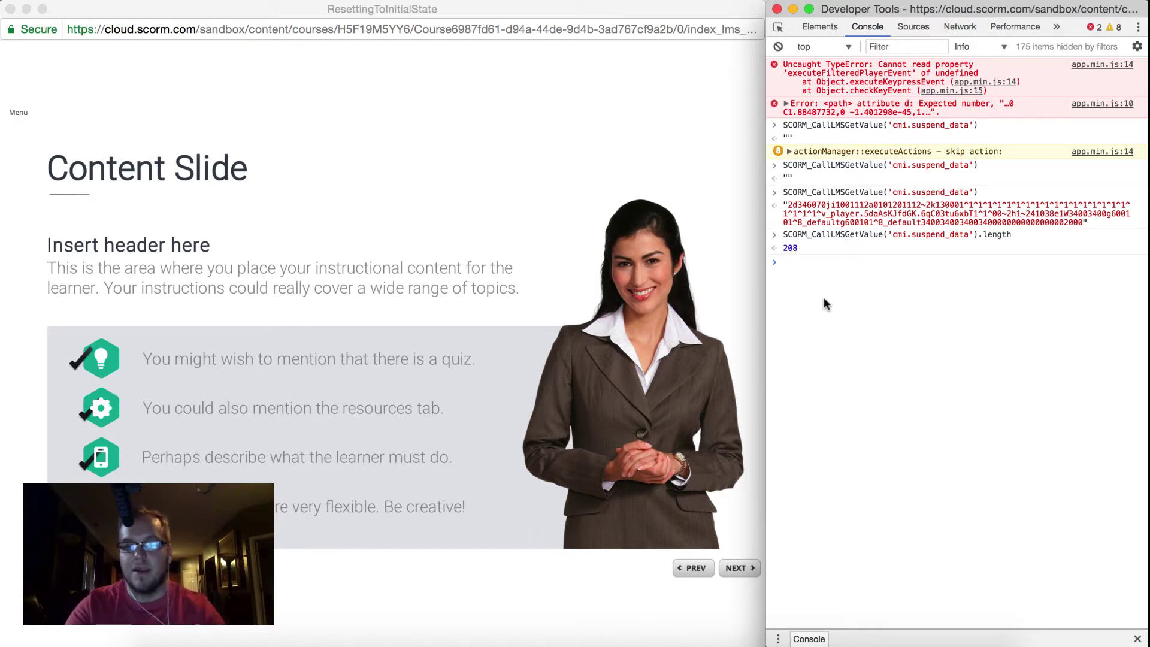
{"action": "key", "text": "Up"}
{"action": "key", "text": "Return"}
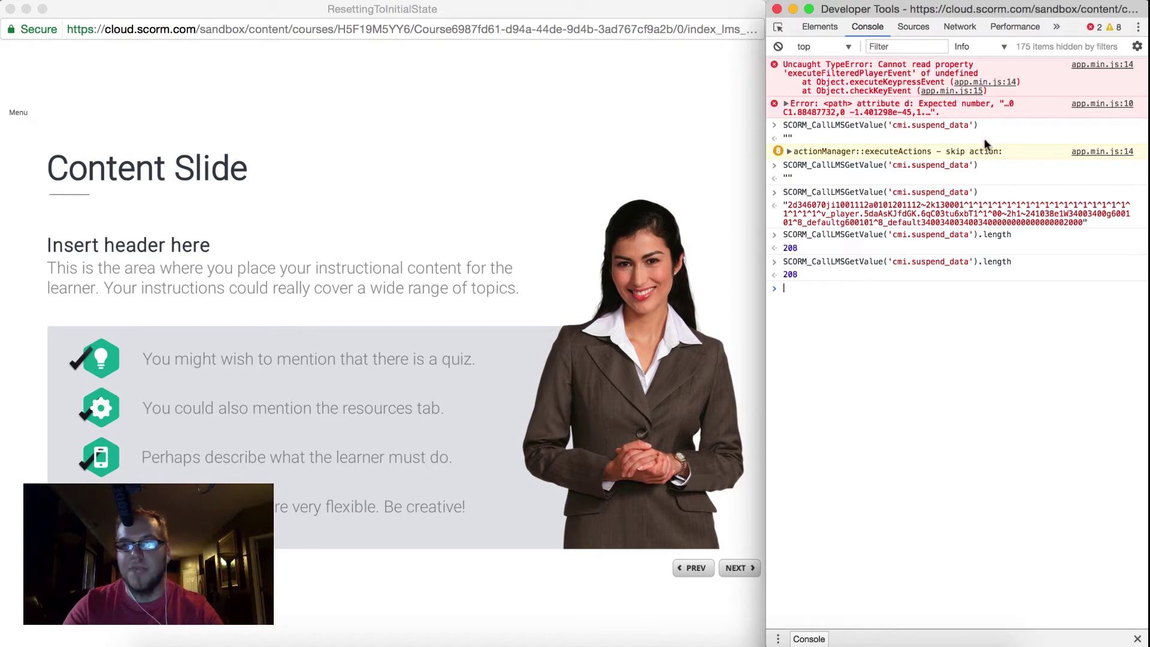
{"action": "key", "text": "ctrl+Up"}
- In the Data Limits table, highlight SCORM 1.2 and its 4,096 character limit
{"action": "left_click", "coordinate": [871, 221]}
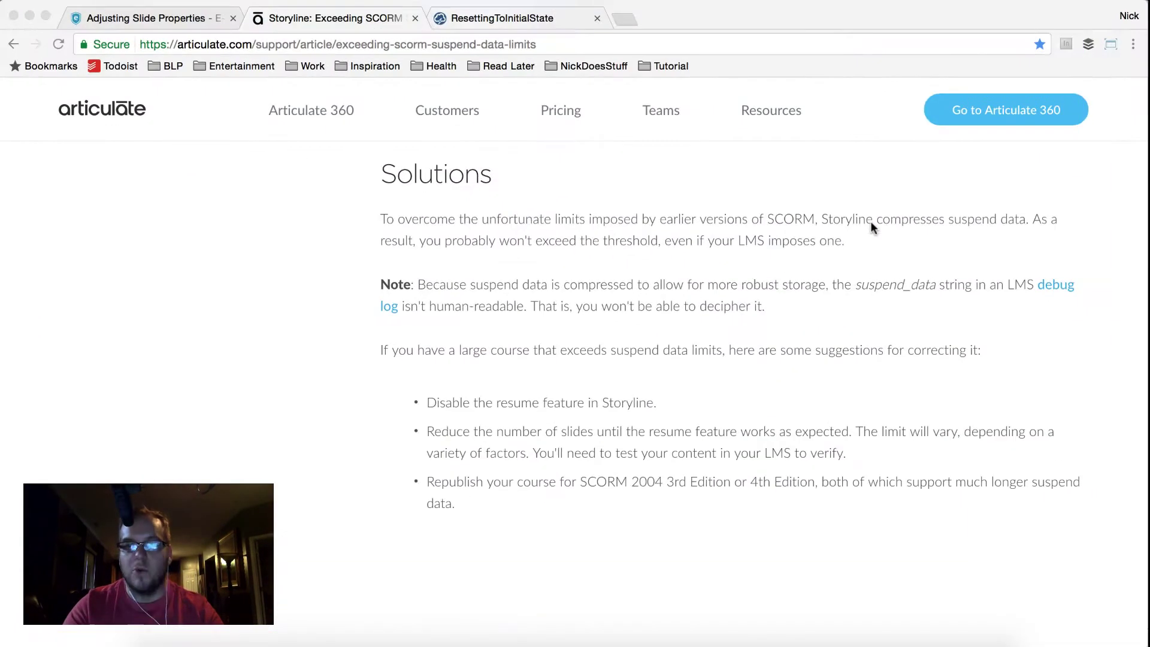
{"action": "scroll", "coordinate": [534, 405], "scroll_direction": "up", "scroll_amount": 6}
{"action": "scroll", "coordinate": [534, 409], "scroll_direction": "up", "scroll_amount": 1}
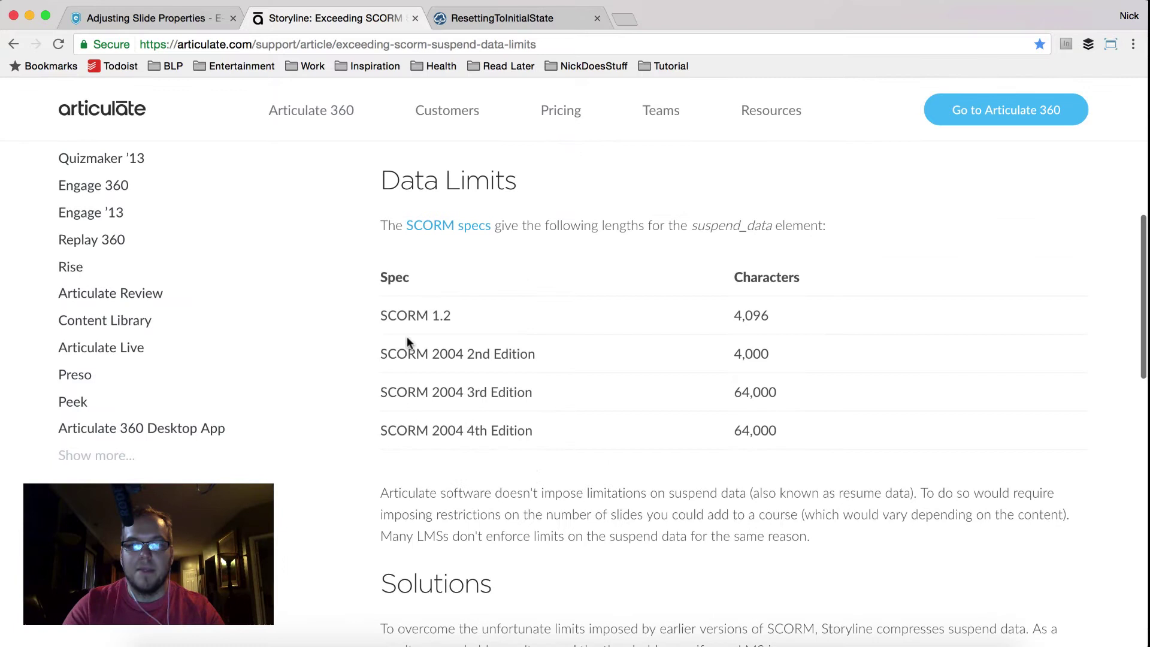
{"action": "left_click_drag", "start_coordinate": [381, 314], "coordinate": [467, 313]}
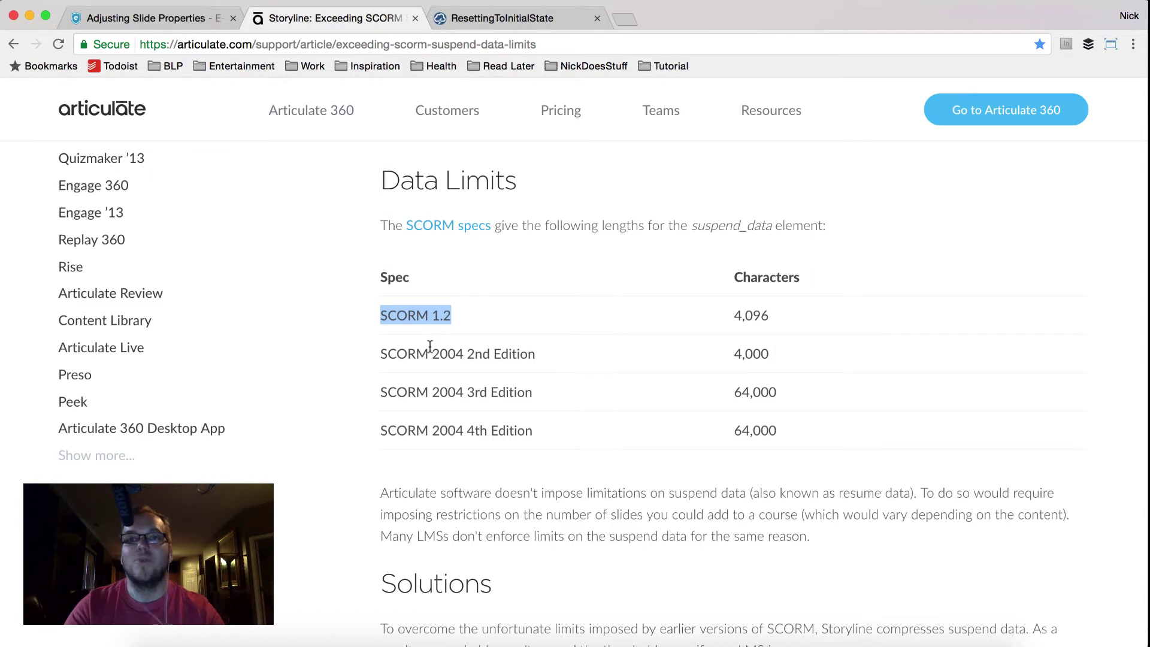
{"action": "left_click_drag", "start_coordinate": [735, 315], "coordinate": [769, 316]}
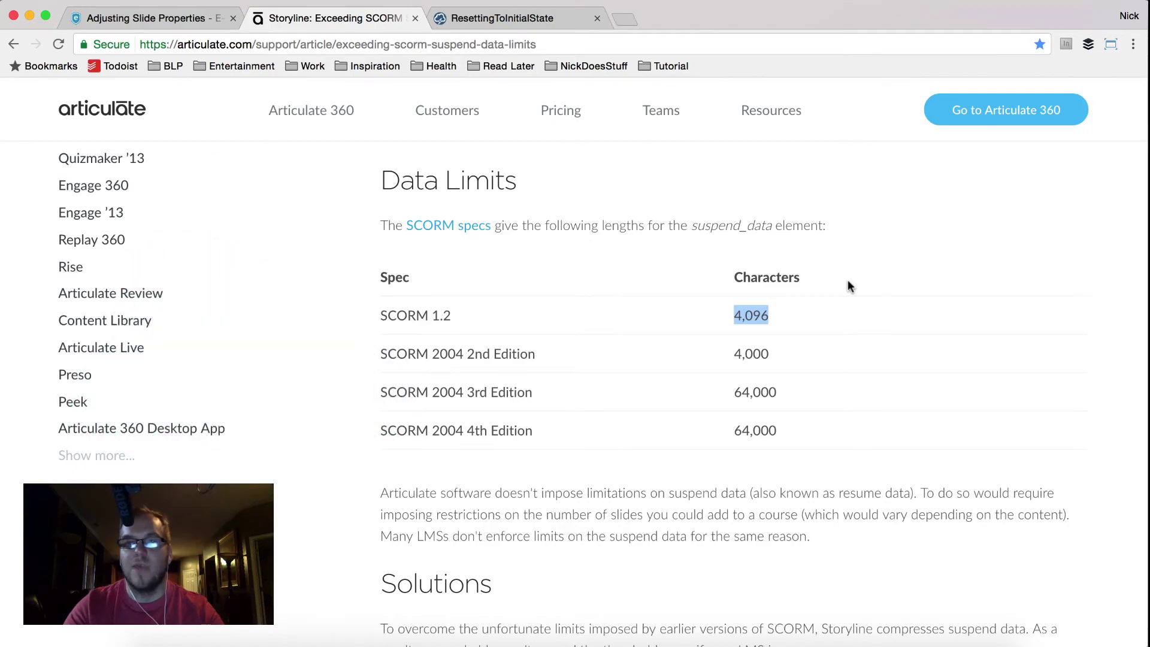
- Switch back to the ResettingToInitialState course window
{"action": "mouse_move", "coordinate": [1147, 3]}
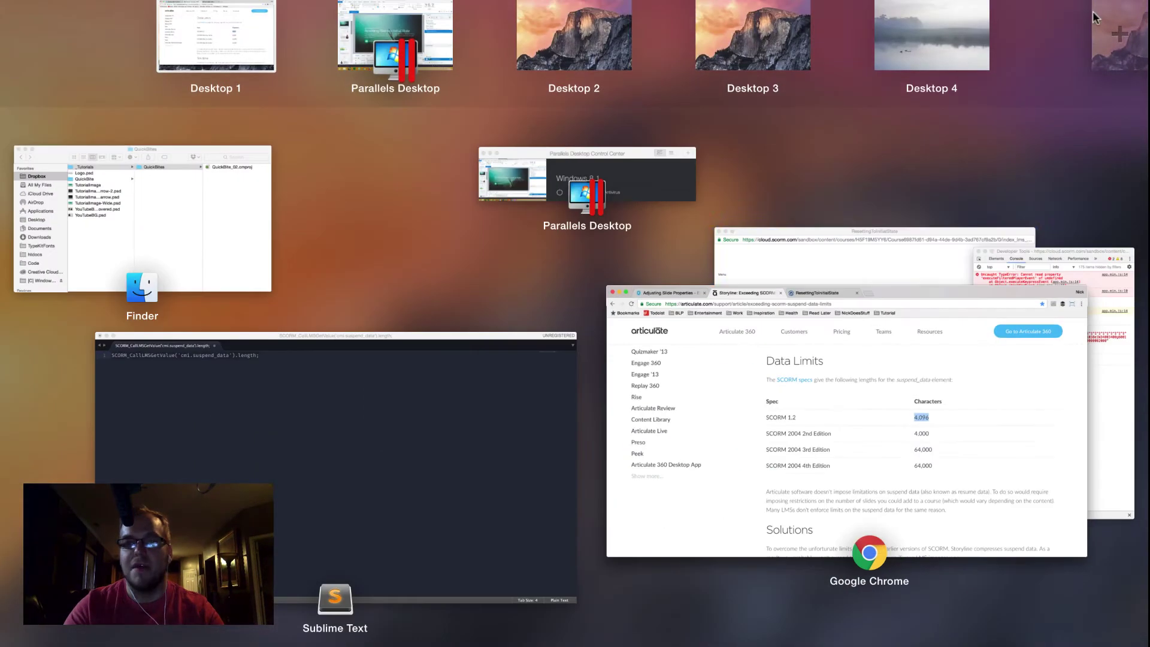
{"action": "left_click", "coordinate": [1036, 265]}
{"action": "key", "text": "ctrl+Up"}
{"action": "left_click", "coordinate": [829, 229]}
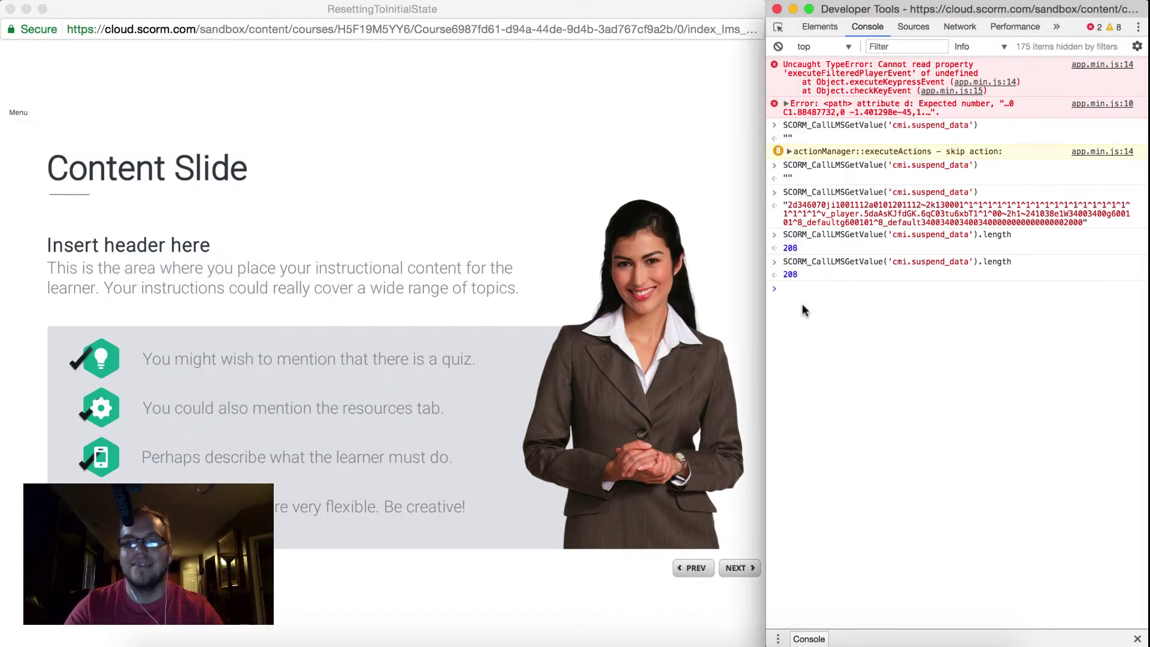
- Advance to the Infographic Layout and later slides; suspend data length is now 926
{"action": "left_click", "coordinate": [697, 446]}
{"action": "left_click", "coordinate": [738, 568]}
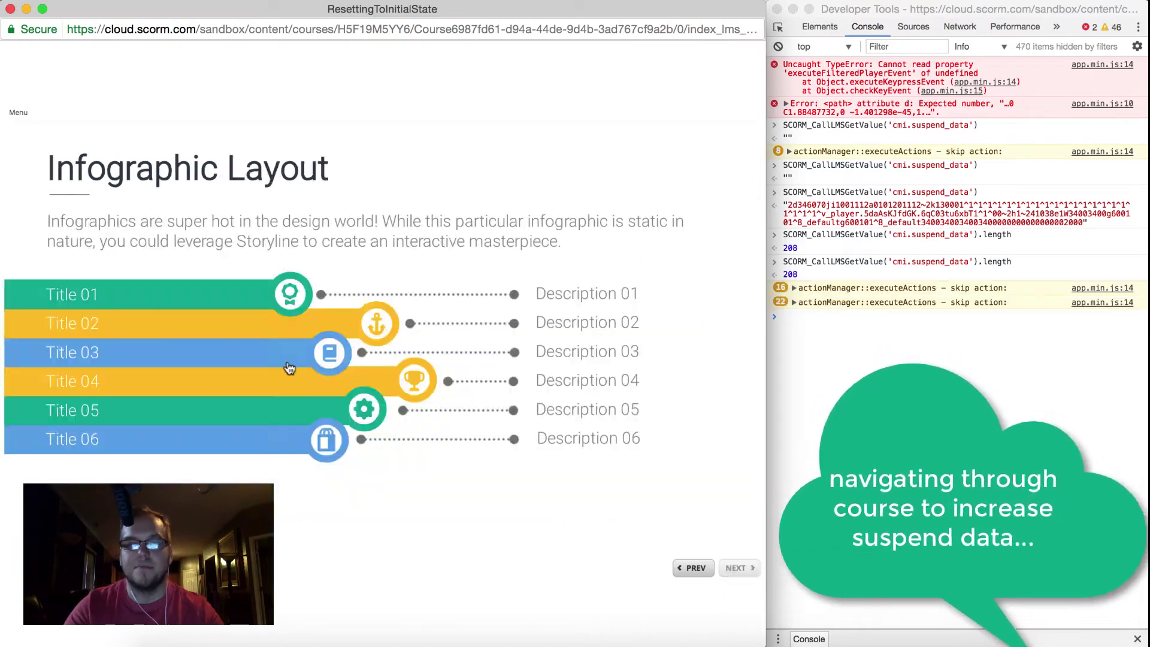
{"action": "left_click", "coordinate": [290, 368]}
{"action": "left_click", "coordinate": [379, 403]}
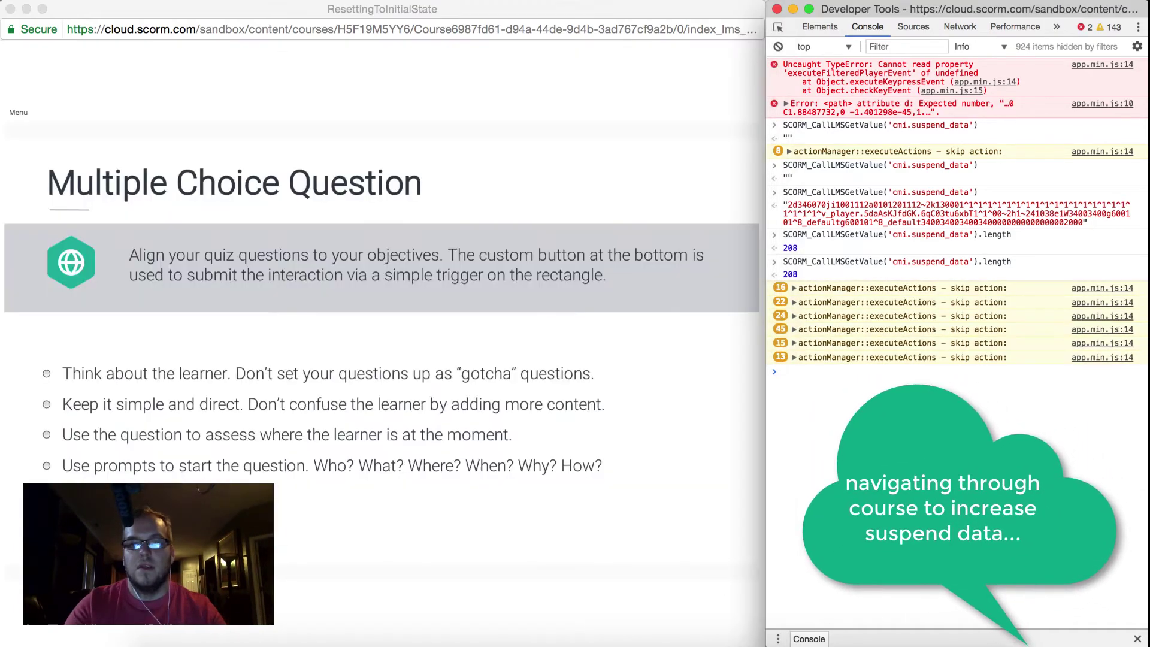
{"action": "key", "text": "Up"}
{"action": "key", "text": "Return"}
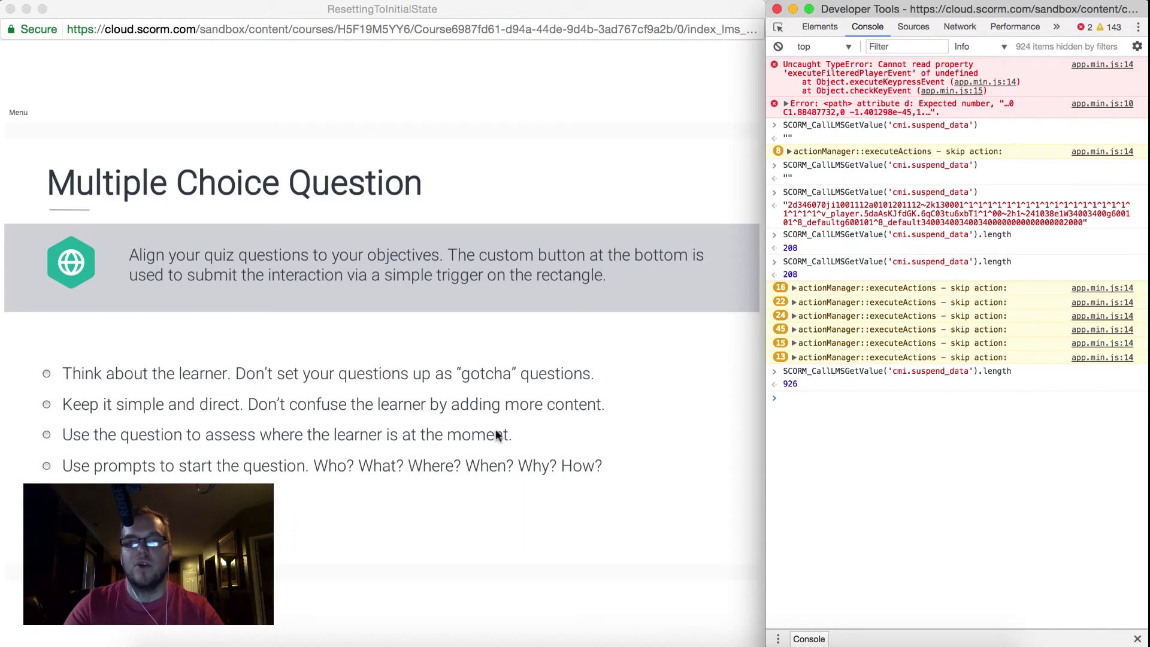
- Answer the question slide correctly and recheck the suspend data length: 1213
{"action": "left_click", "coordinate": [438, 403]}
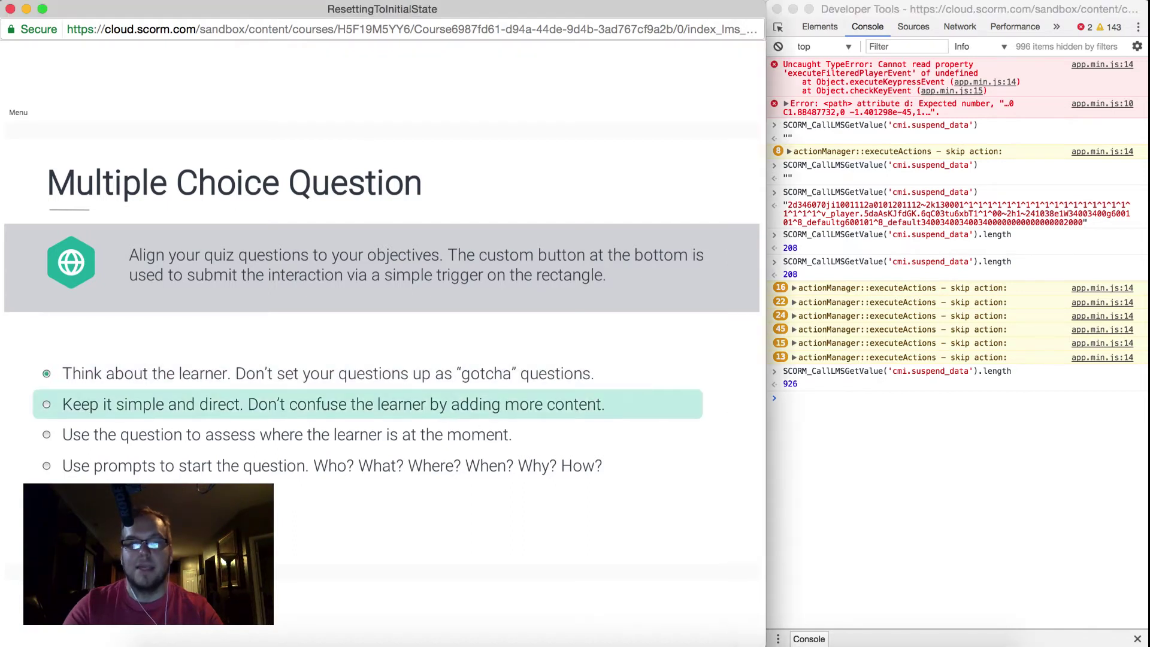
{"action": "key", "text": "Up"}
{"action": "left_click", "coordinate": [377, 413]}
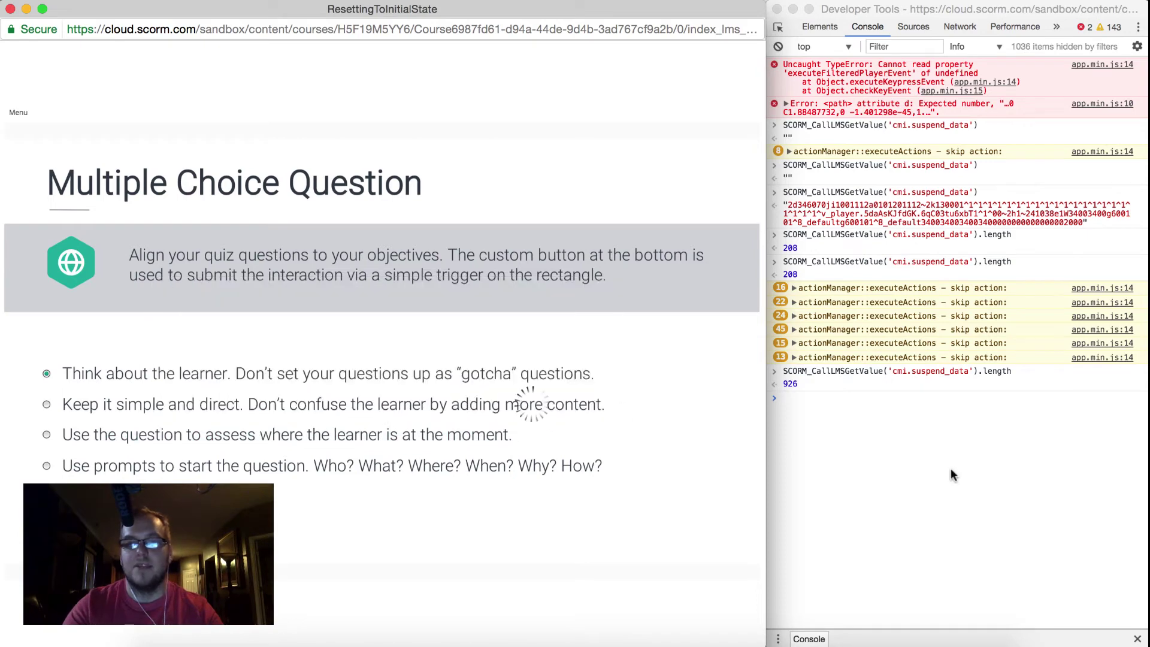
{"action": "left_click", "coordinate": [865, 496]}
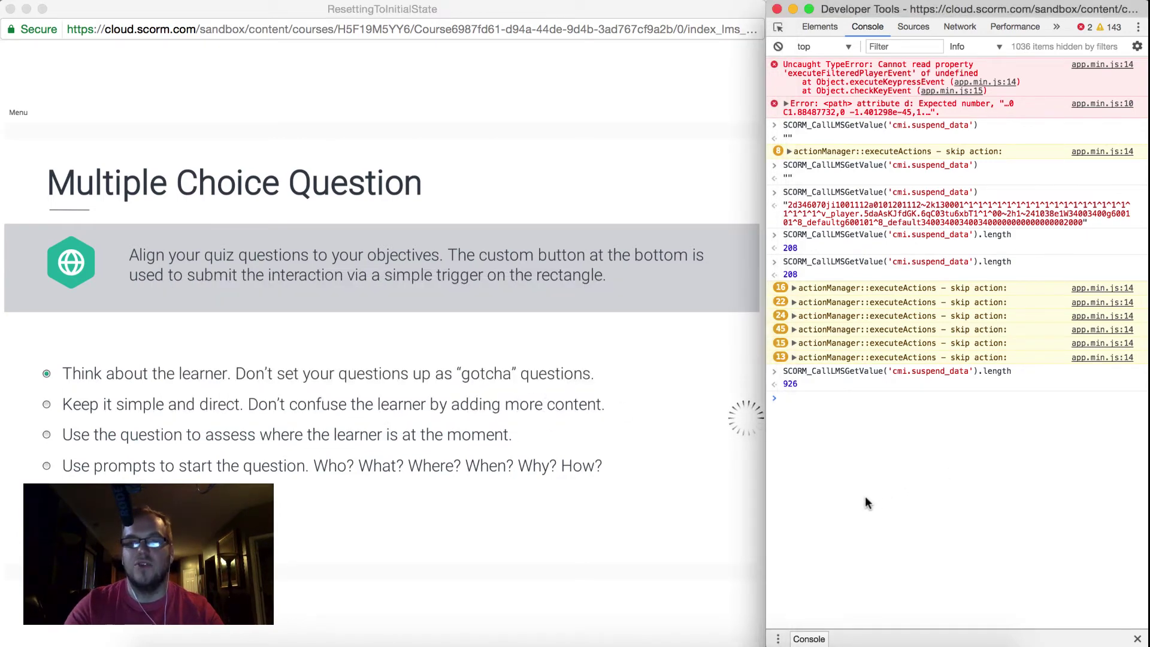
{"action": "key", "text": "Up"}
{"action": "key", "text": "Return"}
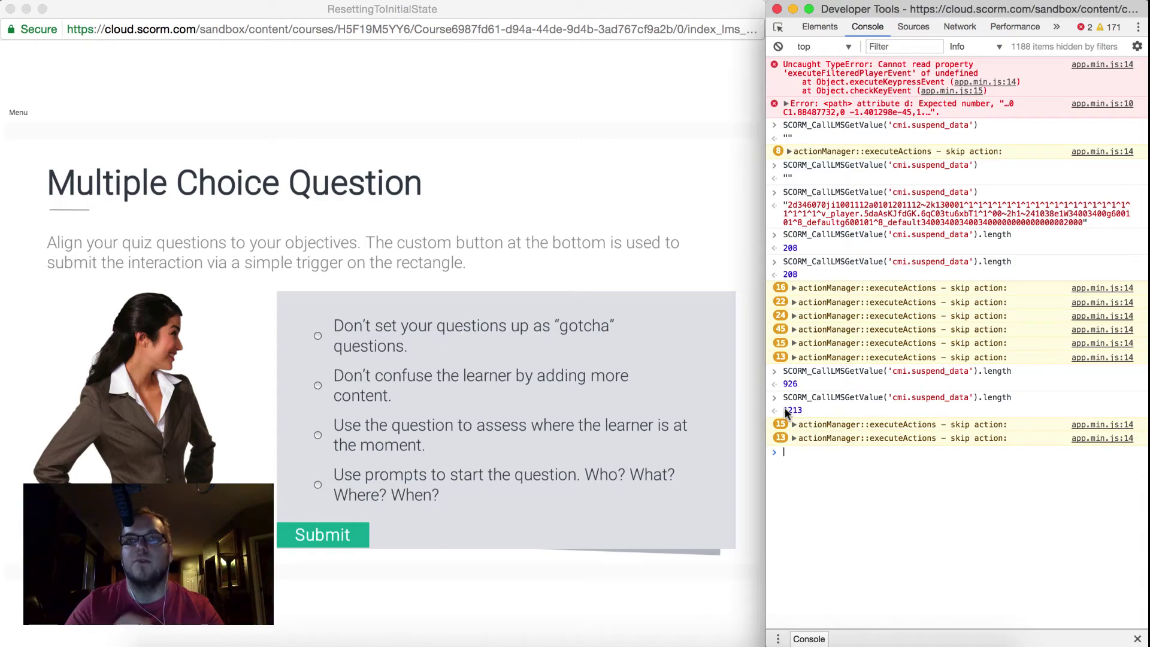
- Compare against the article's 4,096 limit, then bring the course and console back
{"action": "key", "text": "ctrl+Up"}
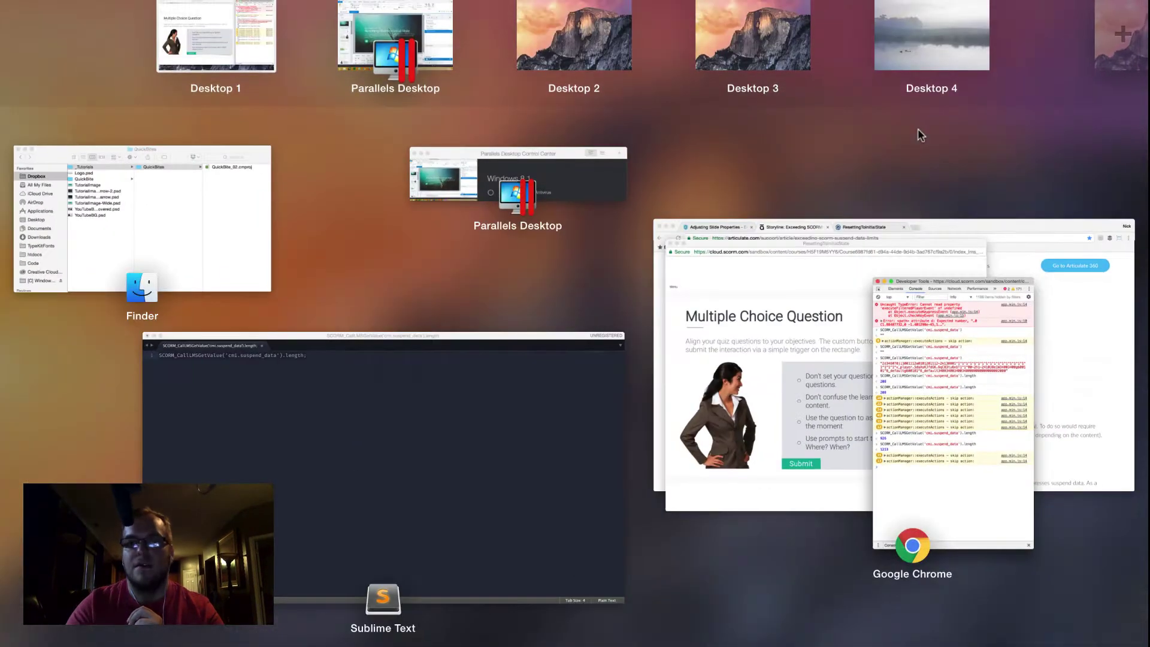
{"action": "left_click", "coordinate": [796, 224]}
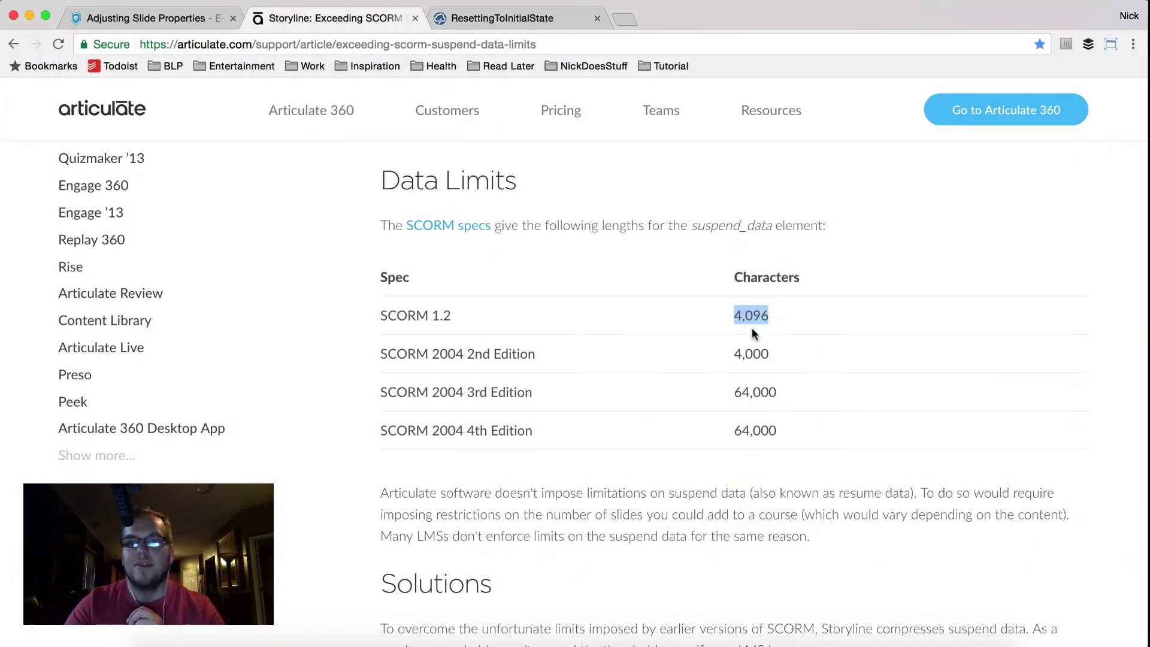
{"action": "key", "text": "ctrl+Up"}
{"action": "left_click", "coordinate": [932, 252]}
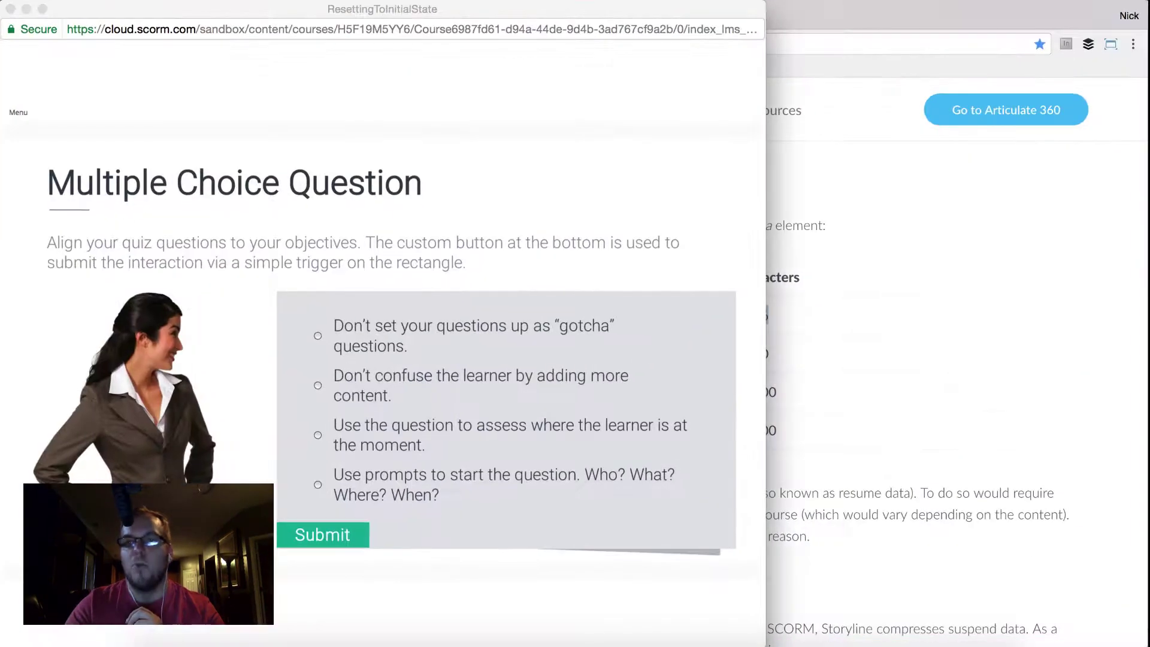
{"action": "key", "text": "ctrl+Up"}
{"action": "left_click", "coordinate": [401, 155]}
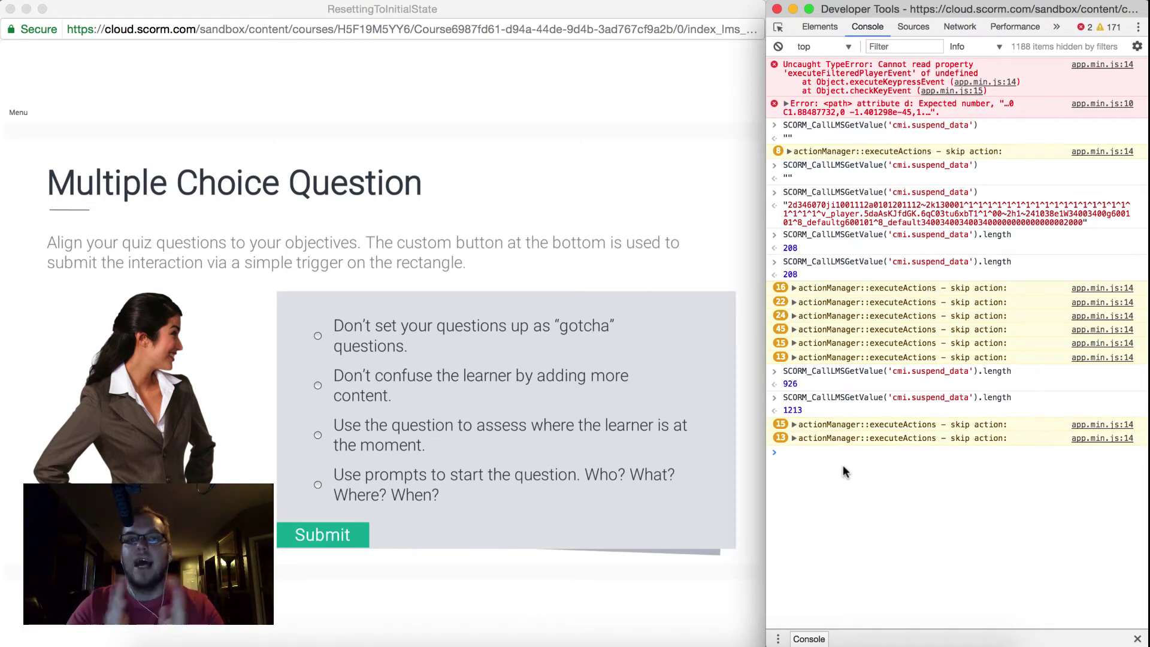
- Answer the question with the second option (Incorrect), then retry with the first
{"action": "left_click", "coordinate": [360, 392]}
{"action": "left_click", "coordinate": [347, 539]}
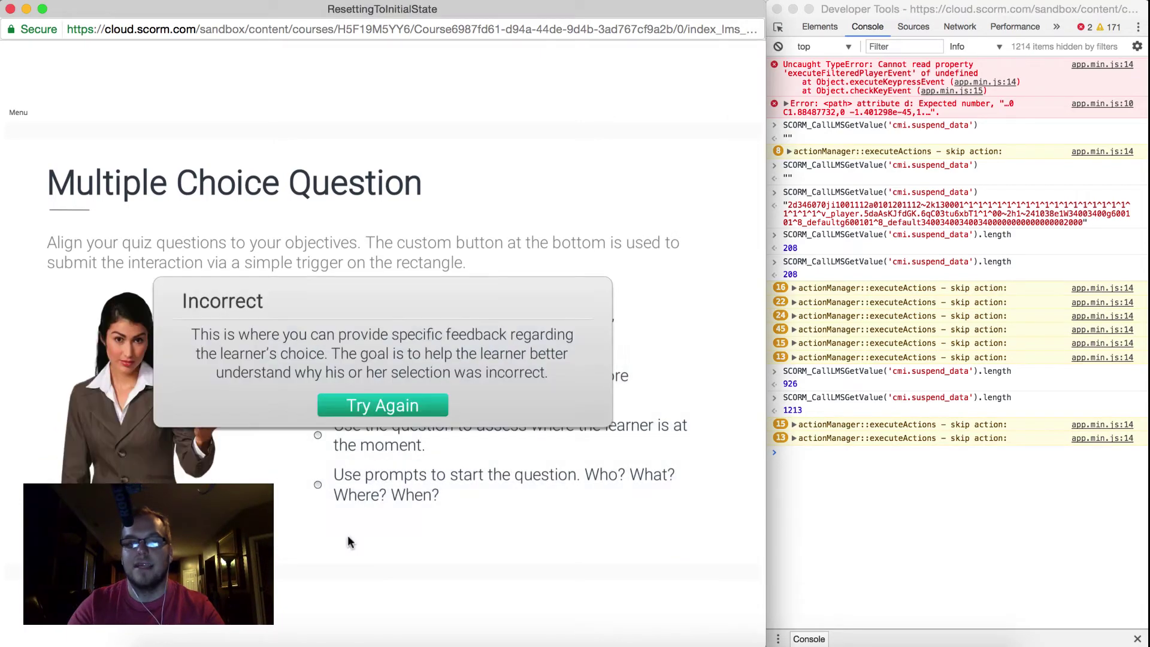
{"action": "left_click", "coordinate": [387, 419]}
{"action": "left_click", "coordinate": [363, 346]}
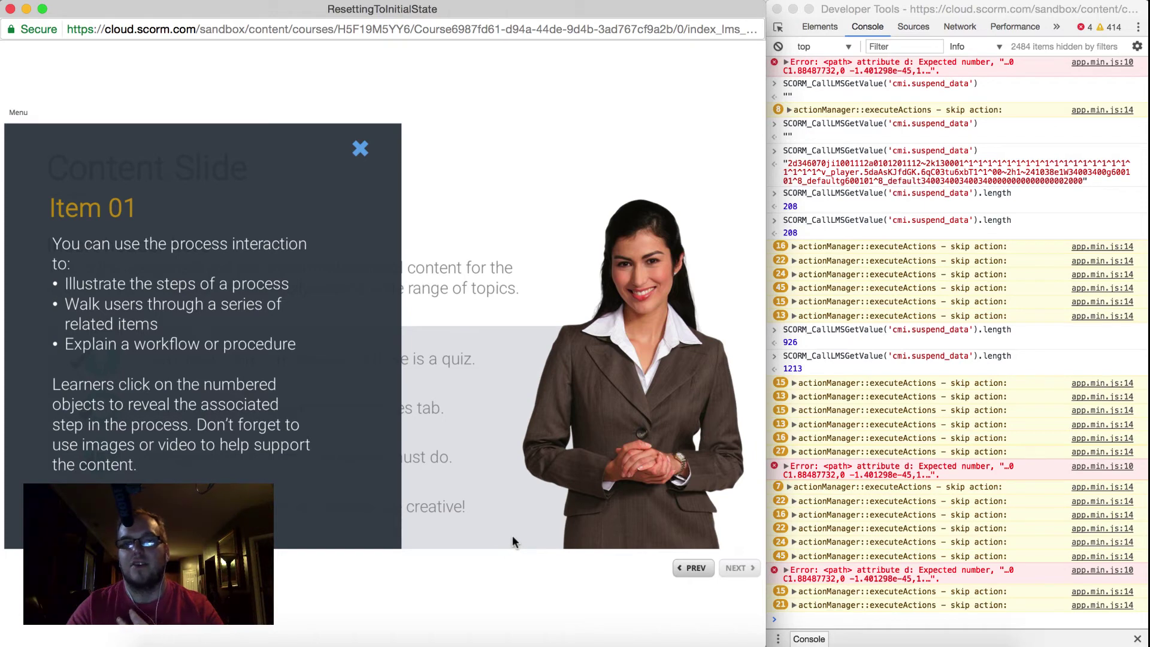
- Jump to another slide via Menu, continue past feedback, and recheck length: 4088
{"action": "left_click", "coordinate": [18, 112]}
{"action": "left_click", "coordinate": [66, 230]}
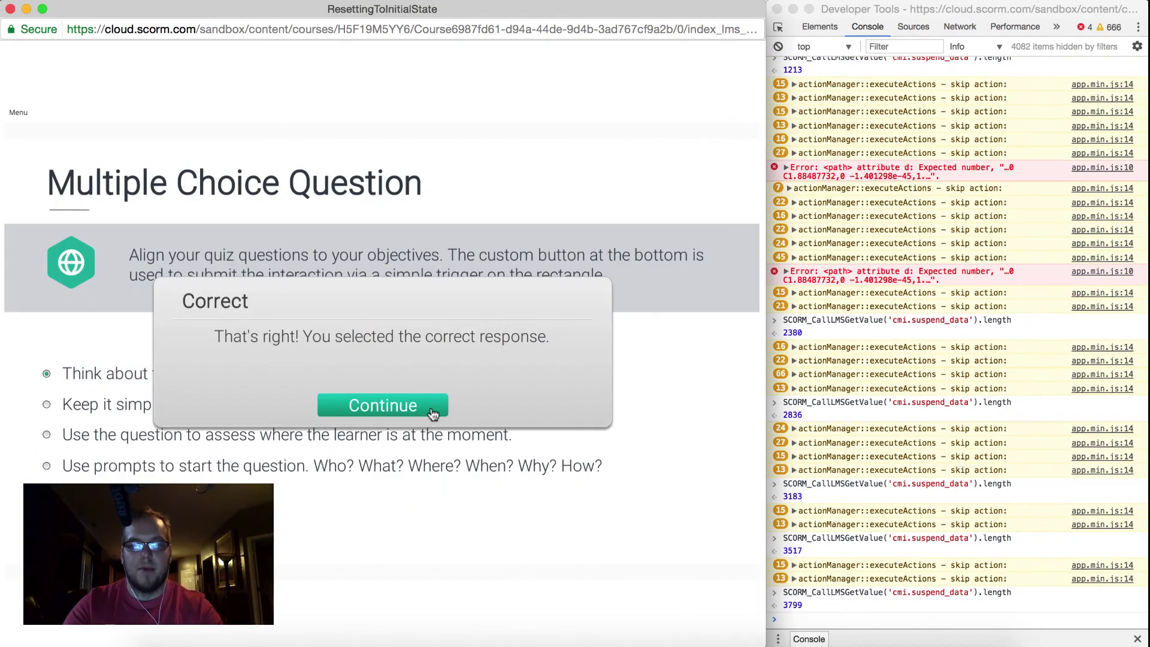
{"action": "left_click", "coordinate": [434, 411]}
{"action": "left_click", "coordinate": [810, 614]}
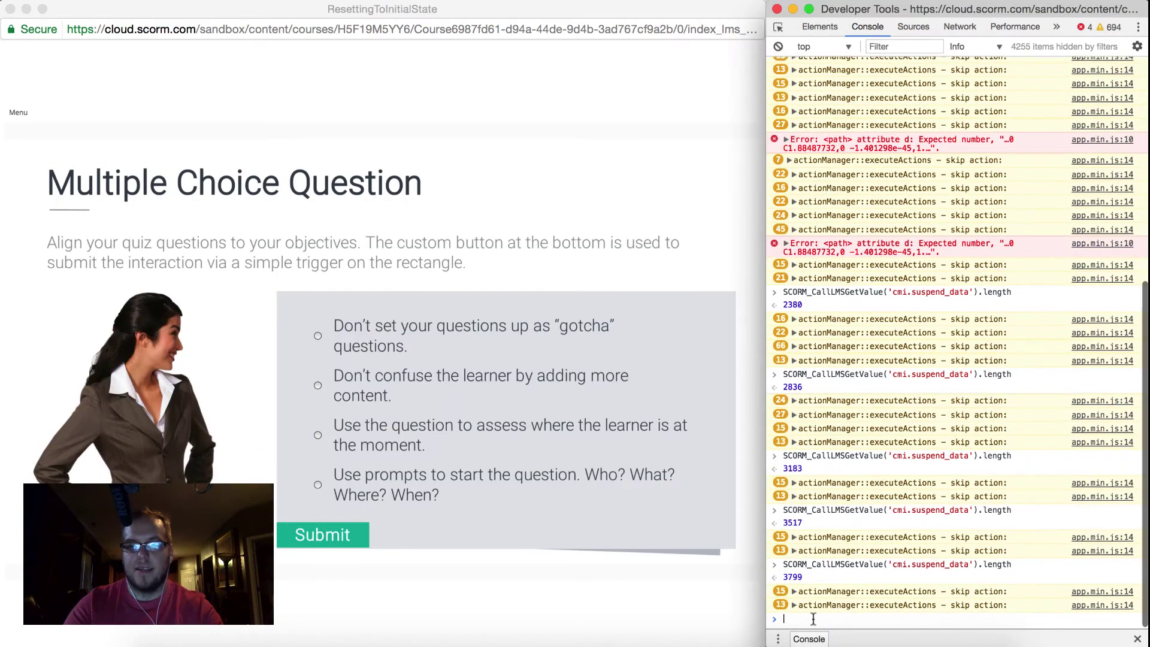
{"action": "key", "text": "Up"}
{"action": "key", "text": "Return"}
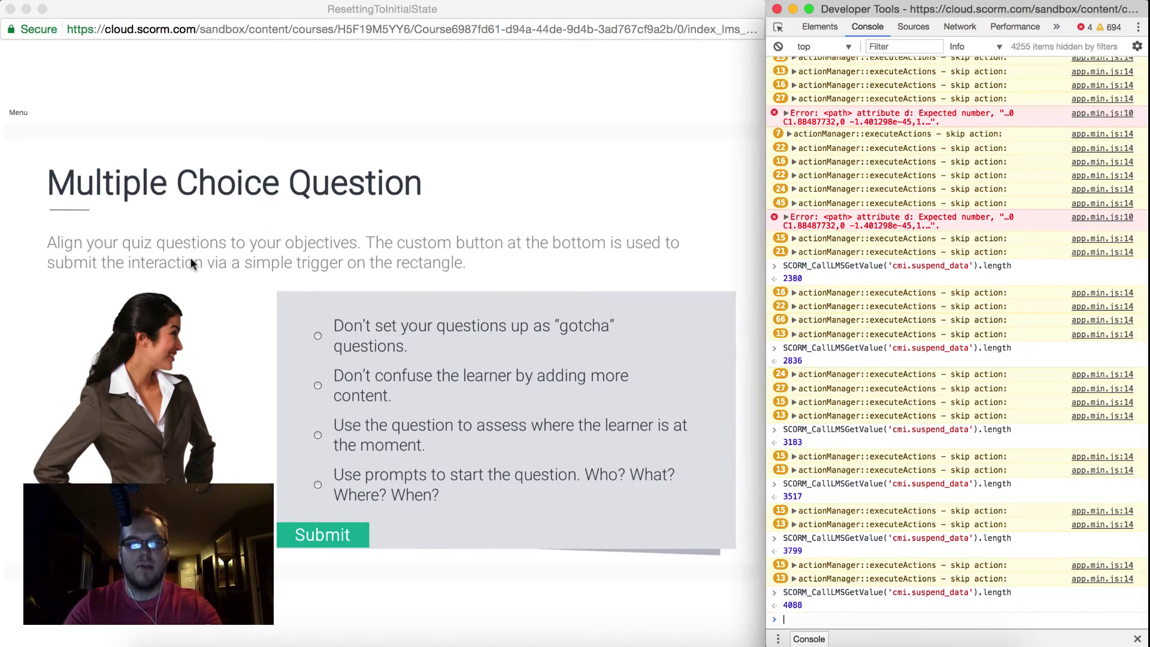
- Close DevTools to relaunch the course, snap it left, and check resumed length: 4088
{"action": "key", "text": "super+alt+i"}
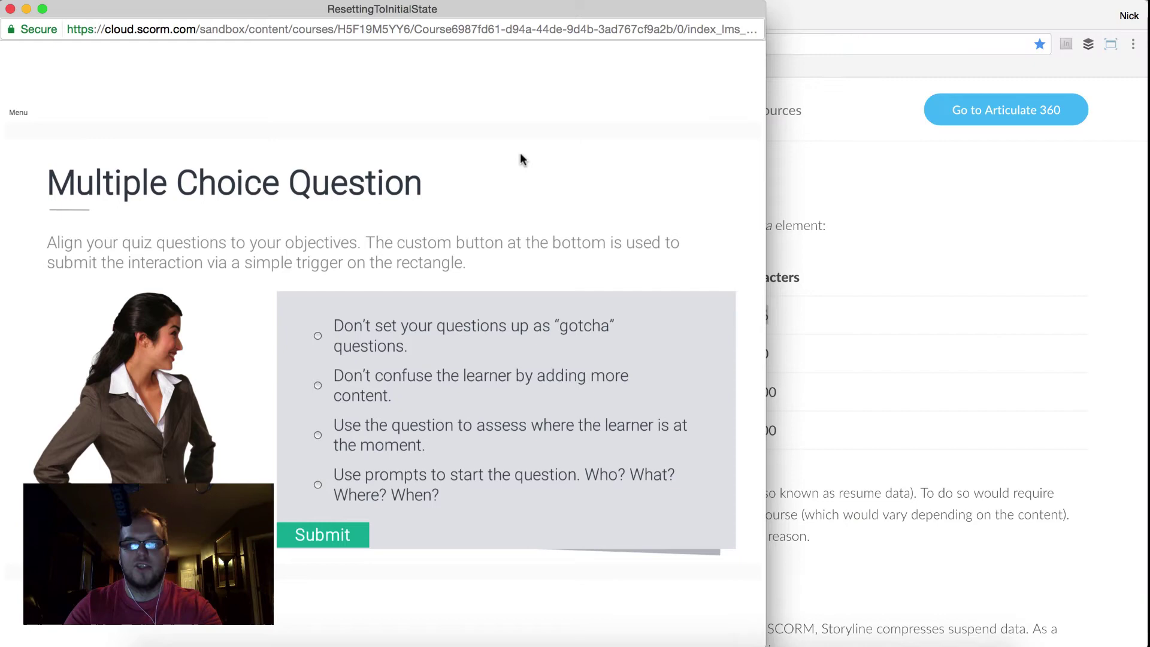
{"action": "key", "text": "ctrl+alt+super+m"}
{"action": "key", "text": "1"}
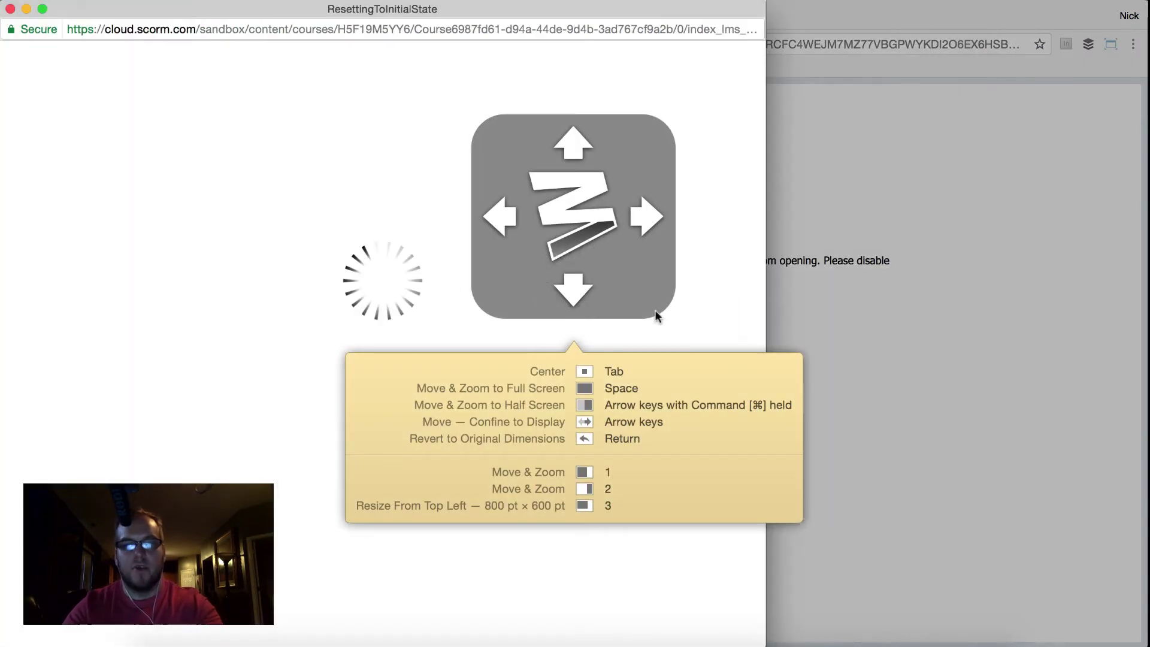
{"action": "key", "text": "Escape"}
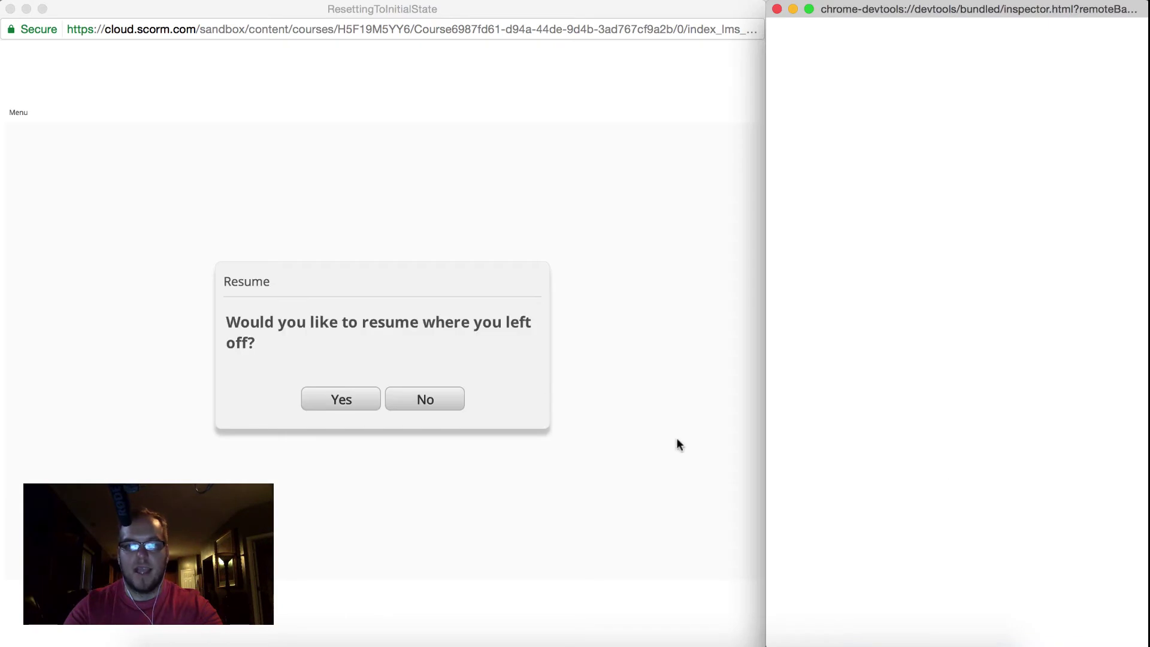
{"action": "type", "text": "SCORM_CallLMSGetValue('cmi.suspend_data').length"}
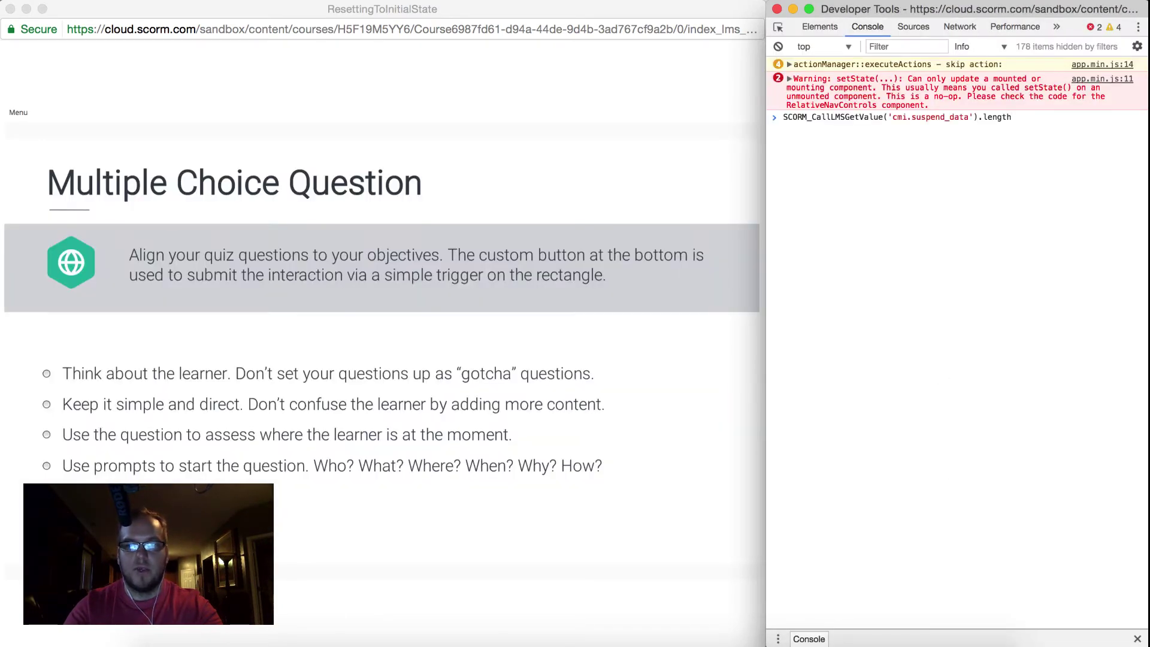
{"action": "key", "text": "Return"}
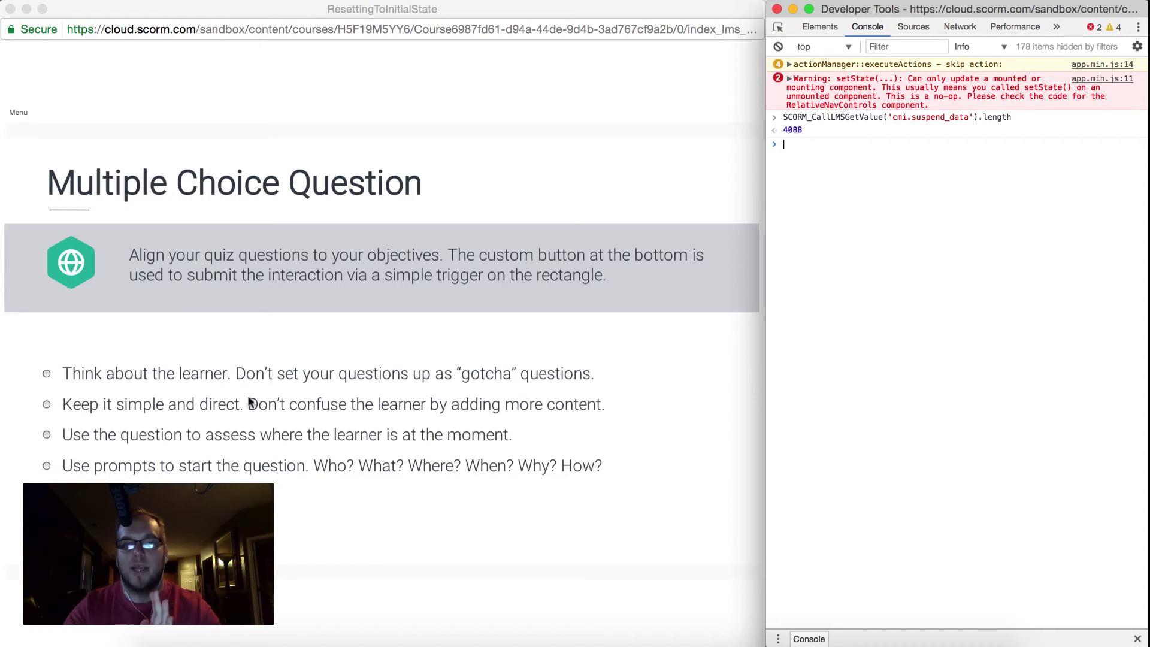
- Answer the first option correctly, recheck length (still 4088), and highlight the result
{"action": "left_click", "coordinate": [178, 376]}
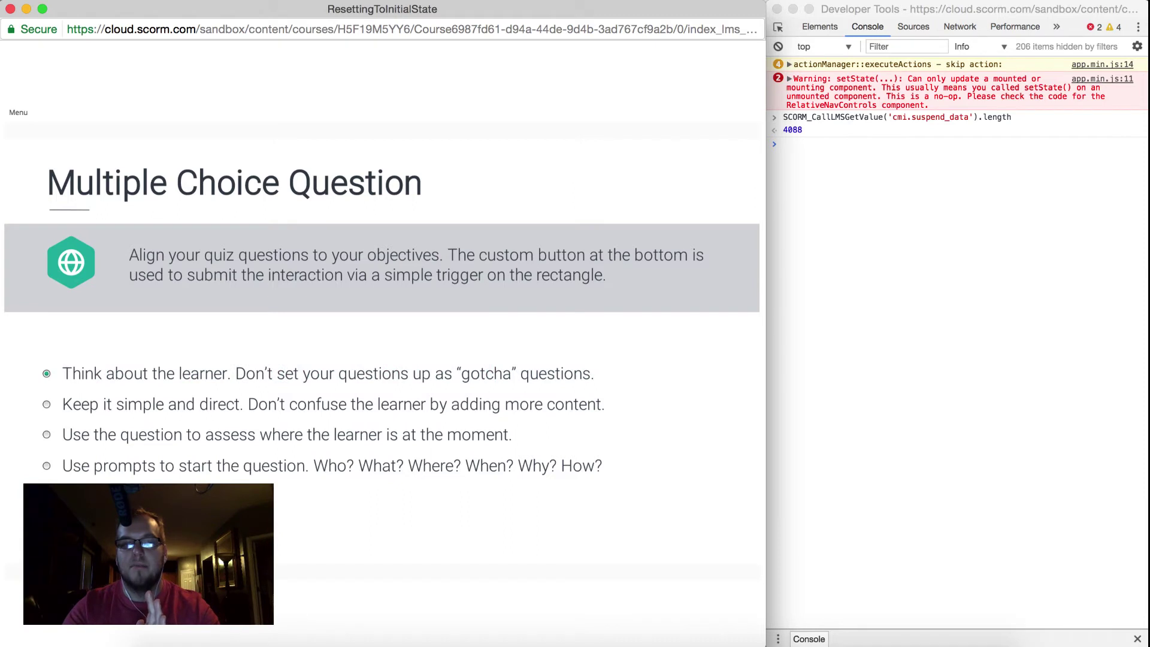
{"action": "left_click", "coordinate": [387, 407]}
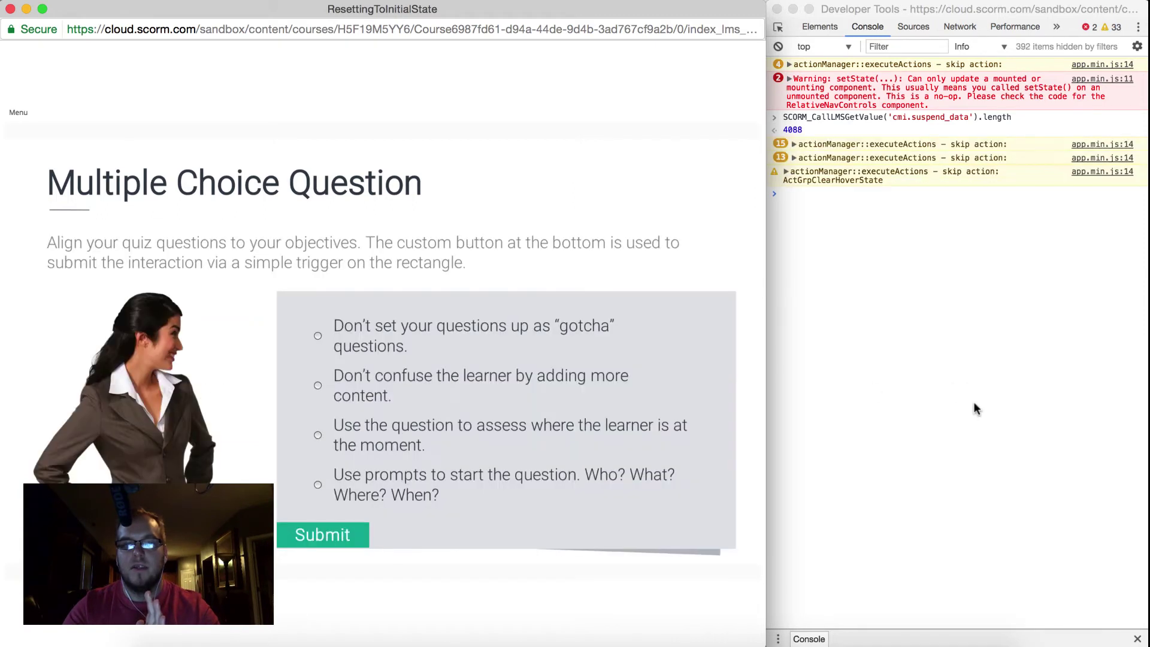
{"action": "left_click", "coordinate": [973, 402]}
{"action": "key", "text": "Up"}
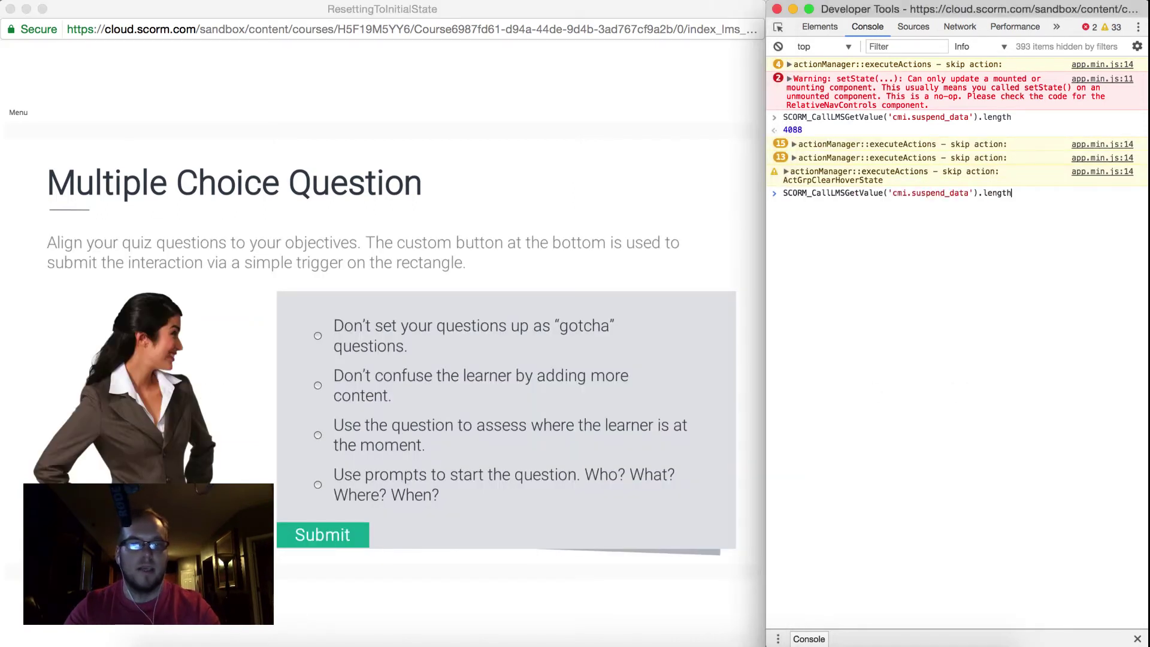
{"action": "key", "text": "Return"}
{"action": "double_click", "coordinate": [793, 206]}
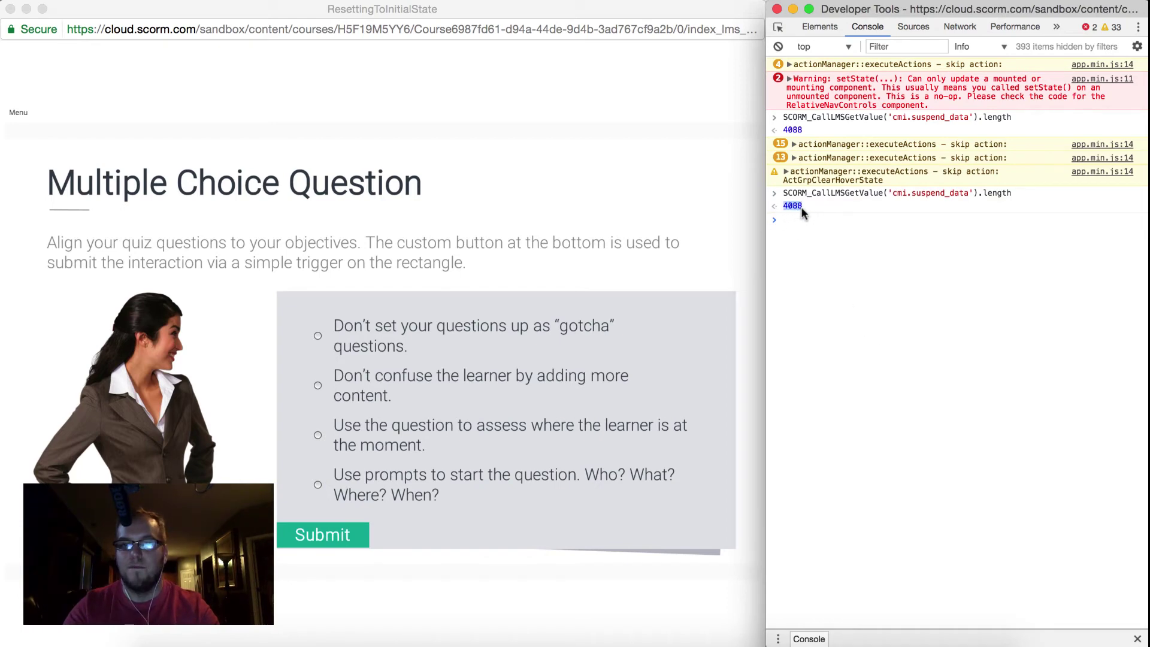
{"action": "left_click", "coordinate": [645, 123]}
- Close the course window, answer the first question, and check length: 1429
{"action": "key", "text": "super+w"}
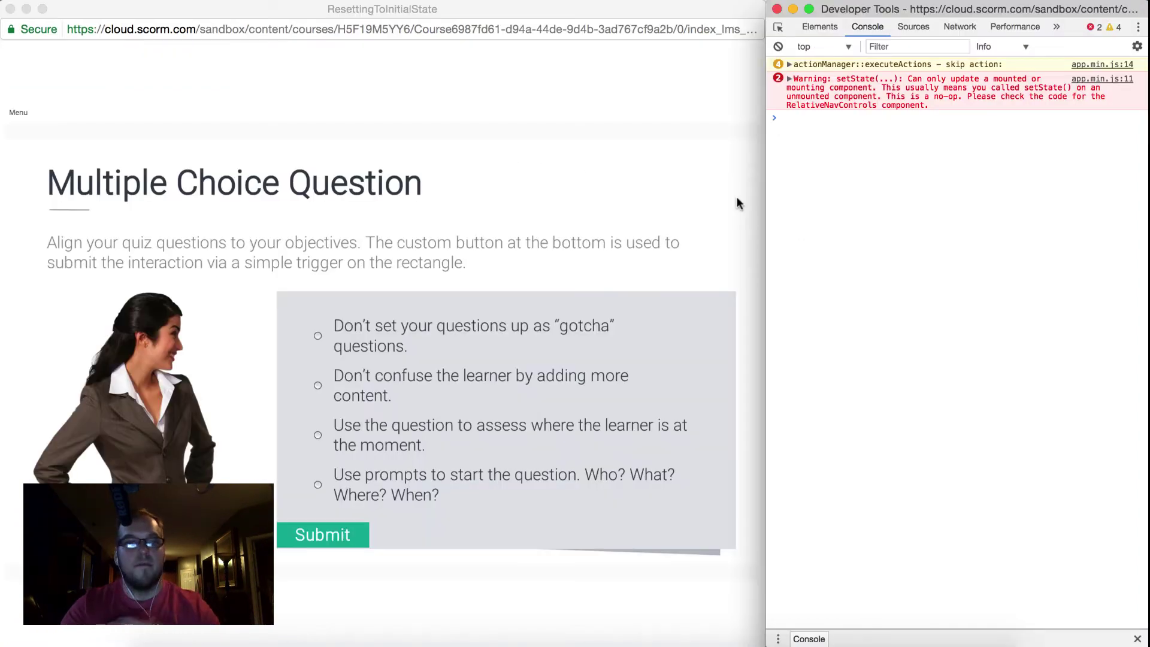
{"action": "left_click", "coordinate": [372, 346]}
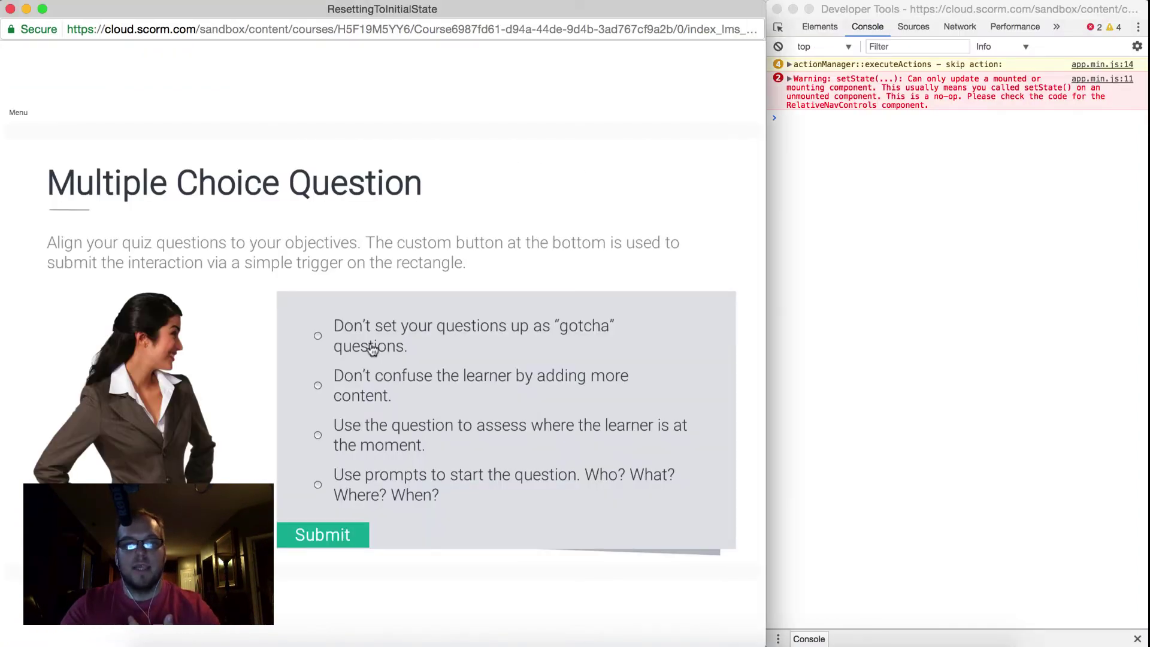
{"action": "left_click", "coordinate": [329, 541]}
{"action": "left_click", "coordinate": [408, 405]}
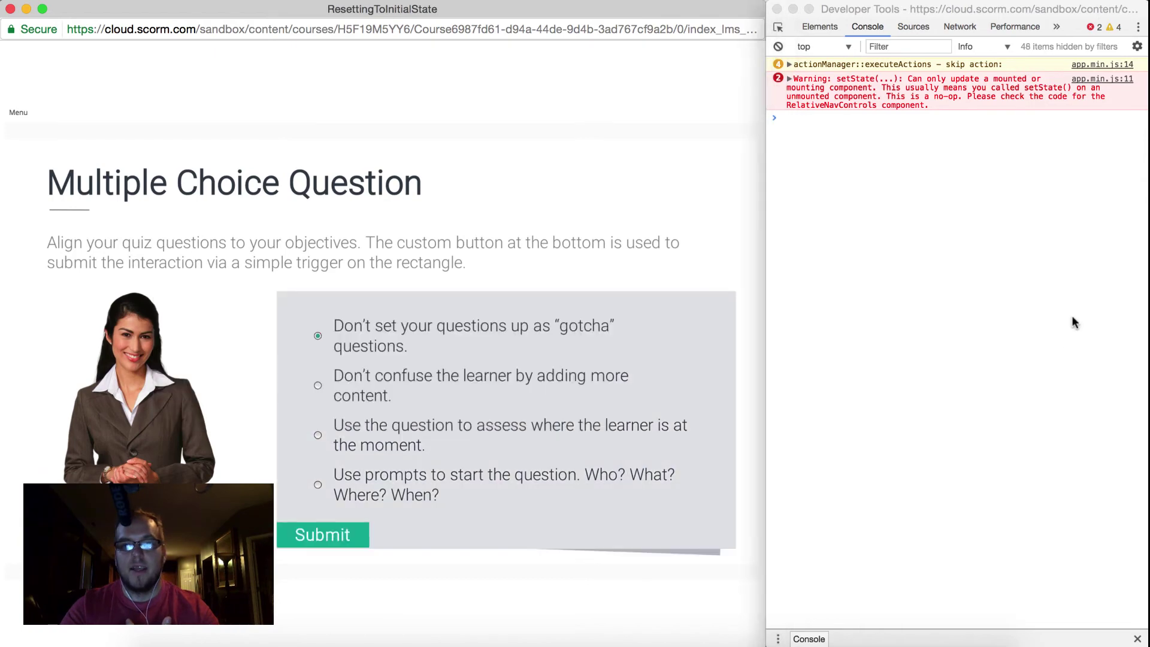
{"action": "left_click", "coordinate": [1074, 322]}
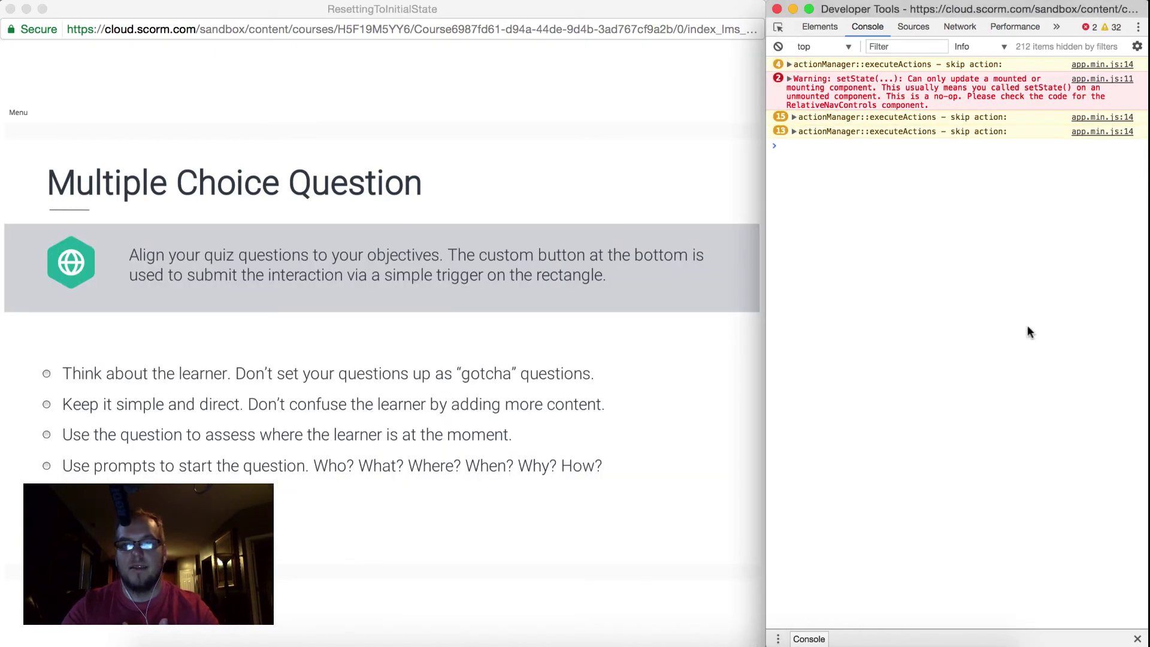
{"action": "key", "text": "Up"}
{"action": "key", "text": "Return"}
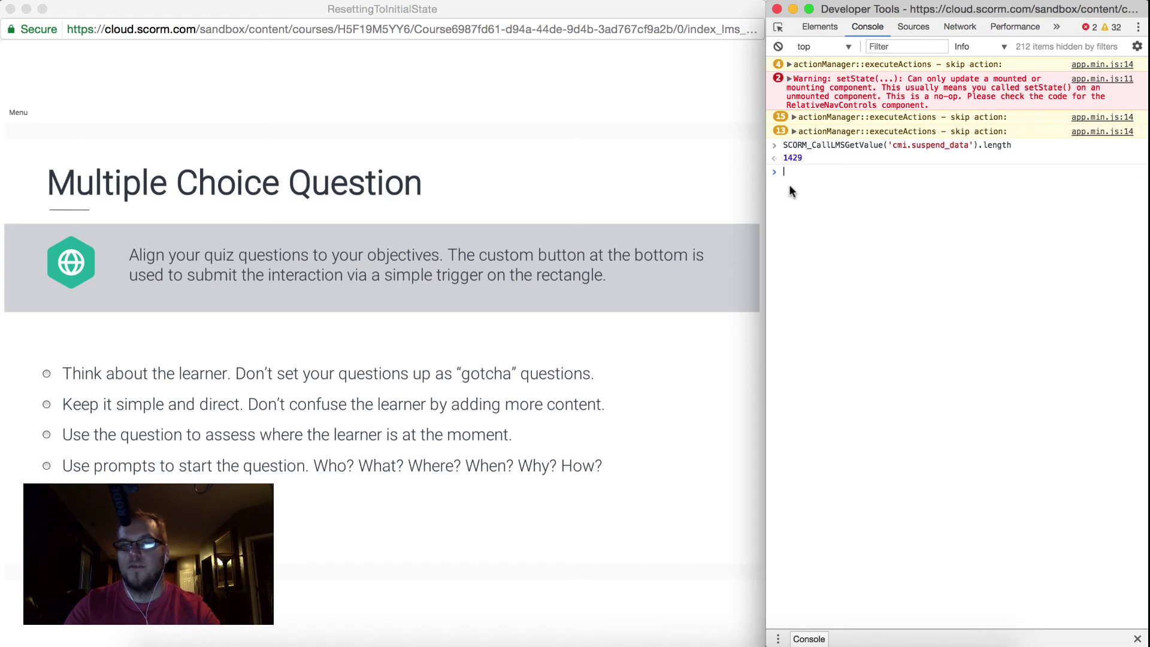
- Answer the next question with the first option and check length: 1718
{"action": "left_click", "coordinate": [264, 385]}
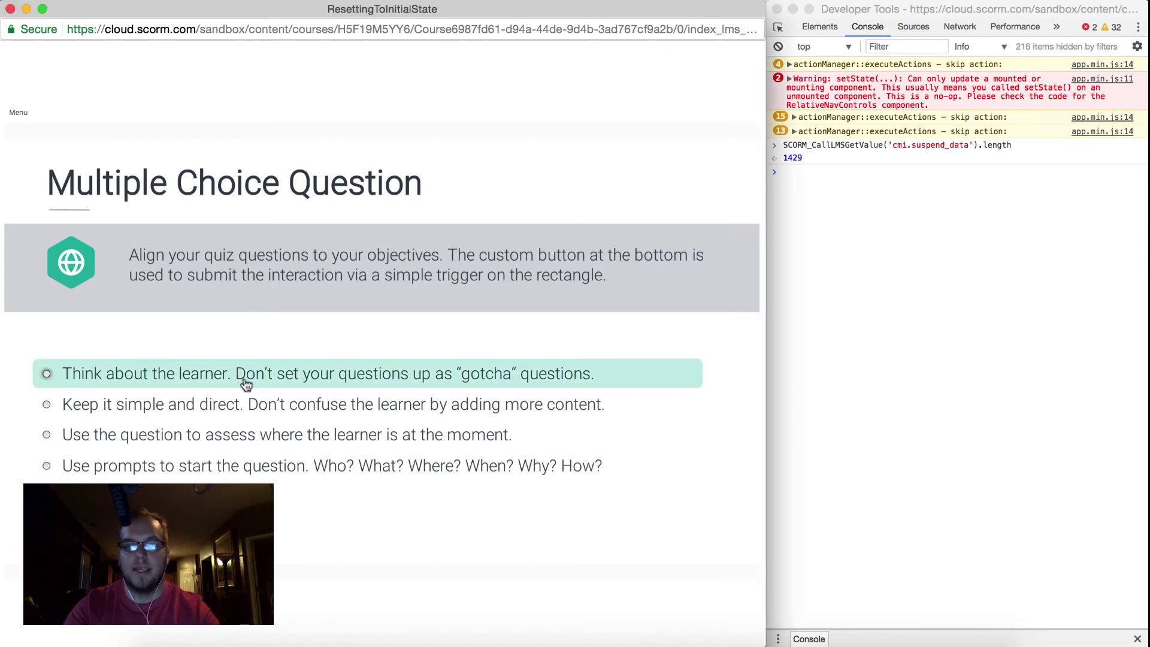
{"action": "left_click", "coordinate": [386, 410]}
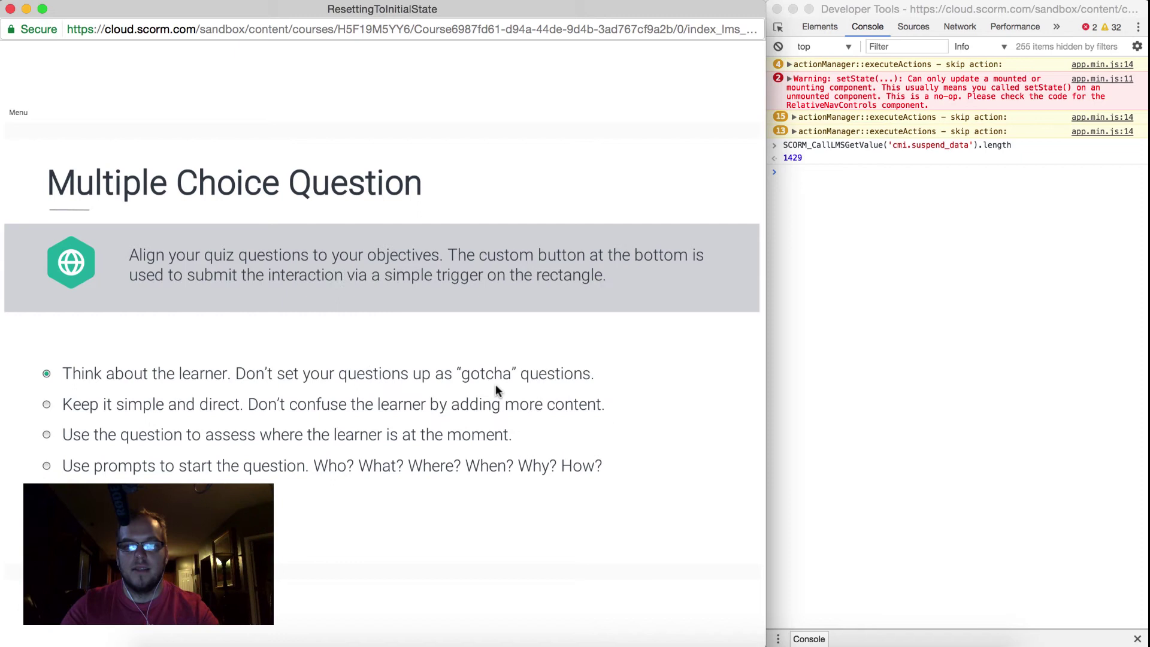
{"action": "left_click", "coordinate": [966, 365]}
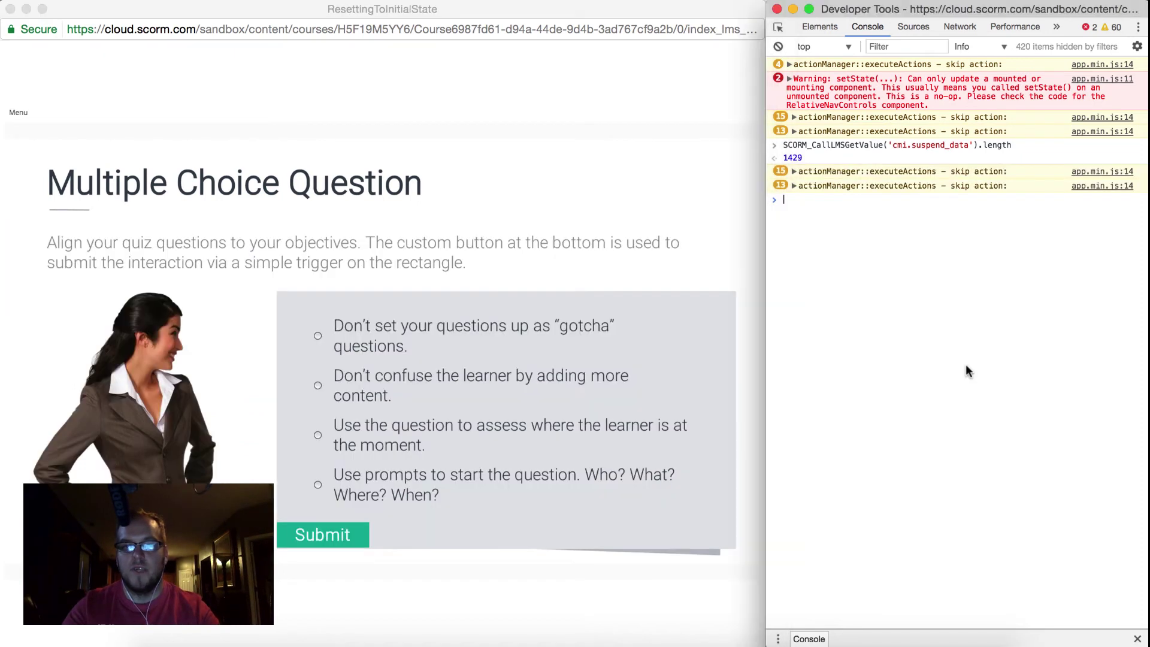
{"action": "key", "text": "Up"}
{"action": "key", "text": "Return"}
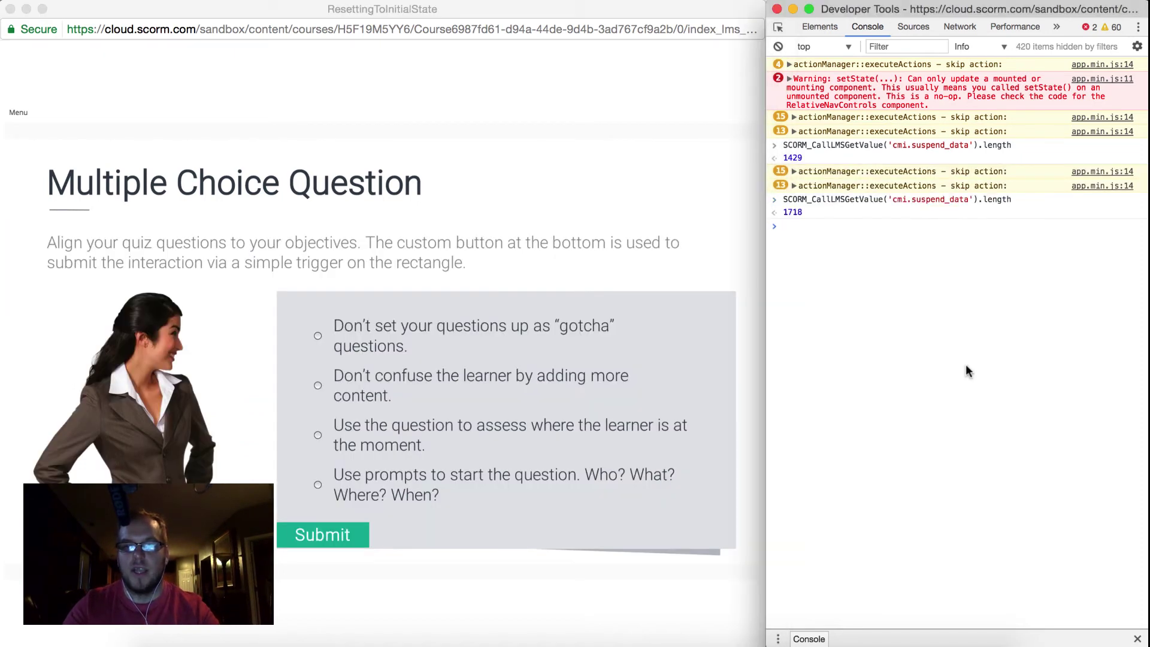
- Answer the following question with the first option and check length: 2000
{"action": "left_click", "coordinate": [389, 335]}
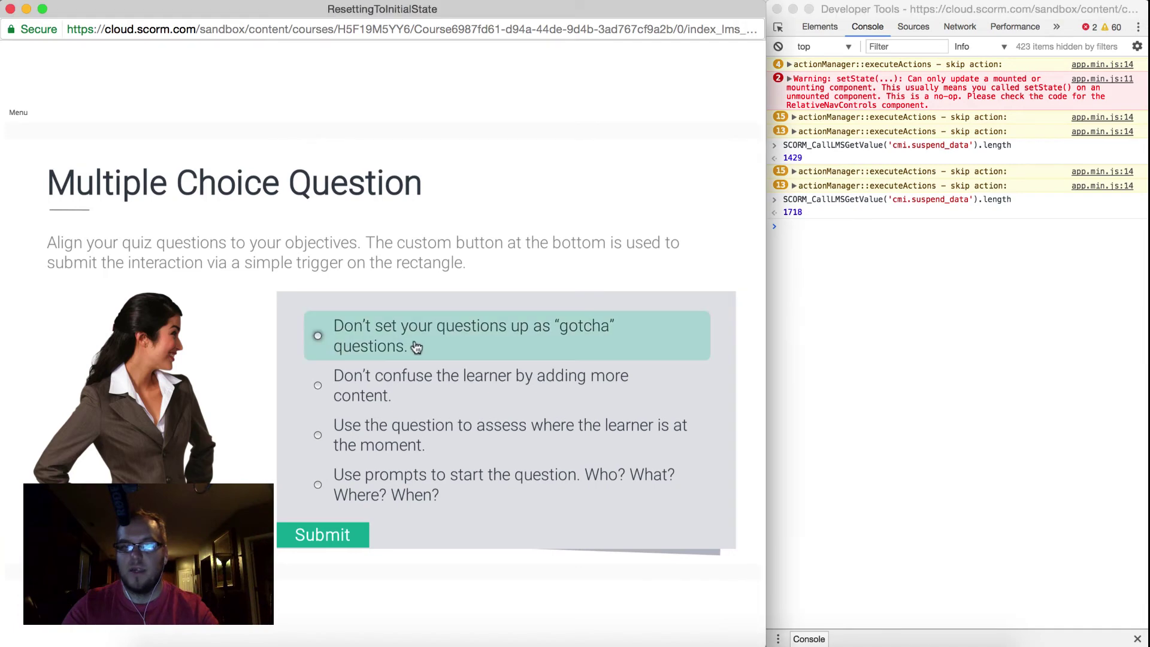
{"action": "left_click", "coordinate": [352, 534]}
{"action": "left_click", "coordinate": [380, 403]}
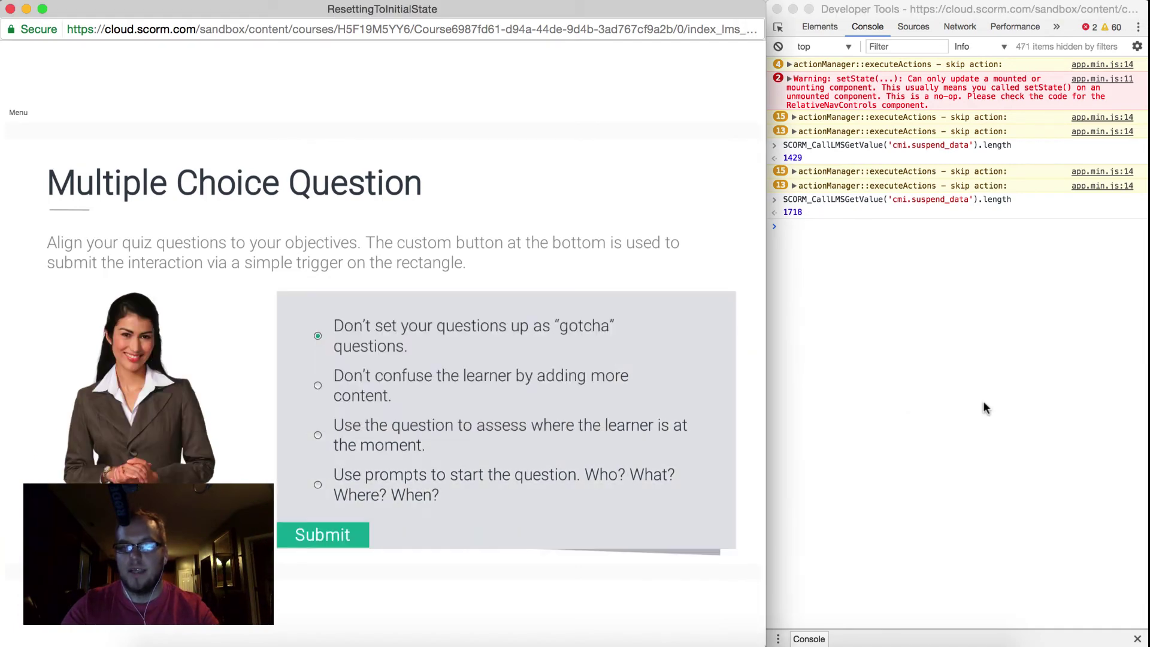
{"action": "left_click", "coordinate": [904, 380]}
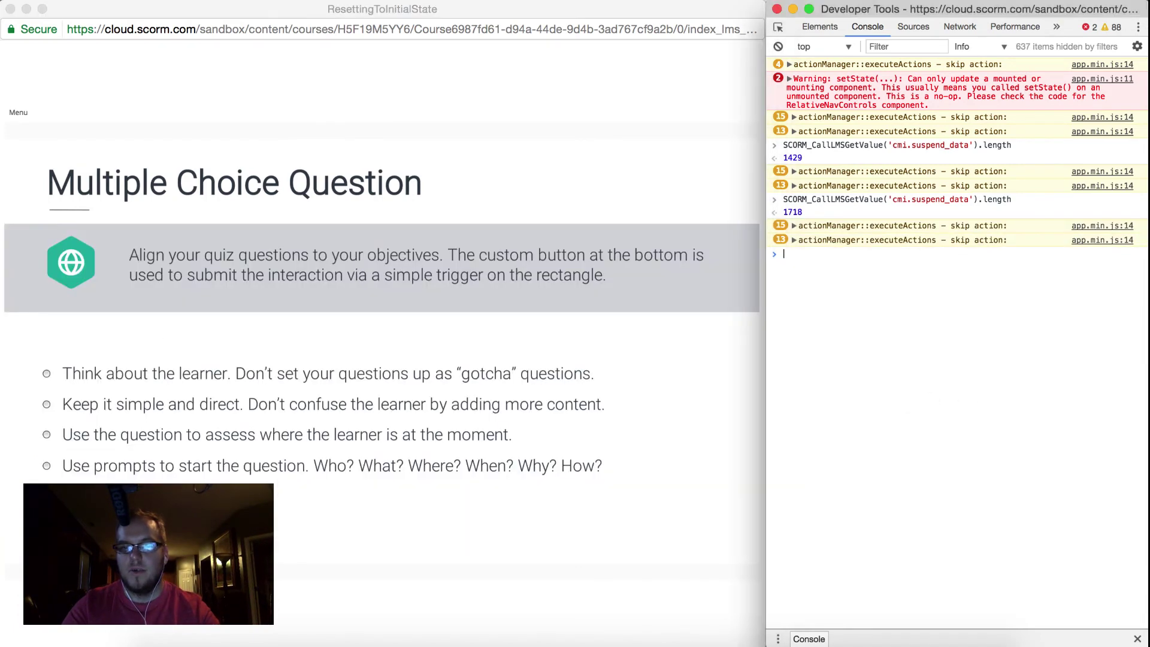
{"action": "key", "text": "Up"}
{"action": "key", "text": "Return"}
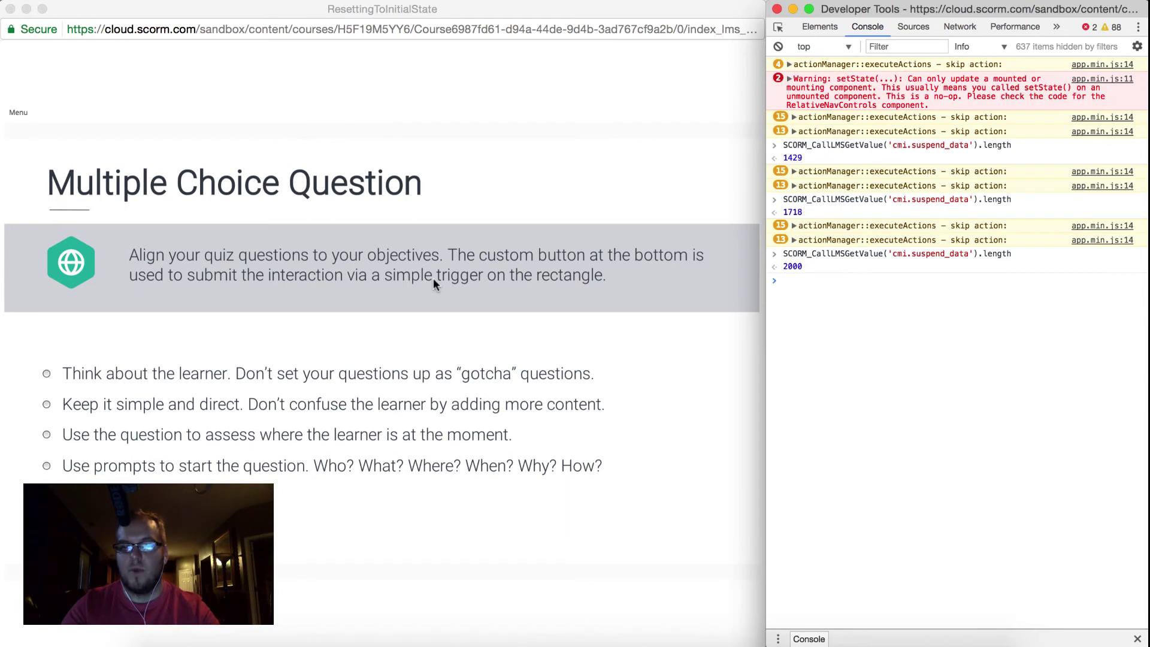
- Go to the Instructions Layout slide via Menu and open its Item 01 popup
{"action": "left_click", "coordinate": [17, 116]}
{"action": "left_click", "coordinate": [18, 115]}
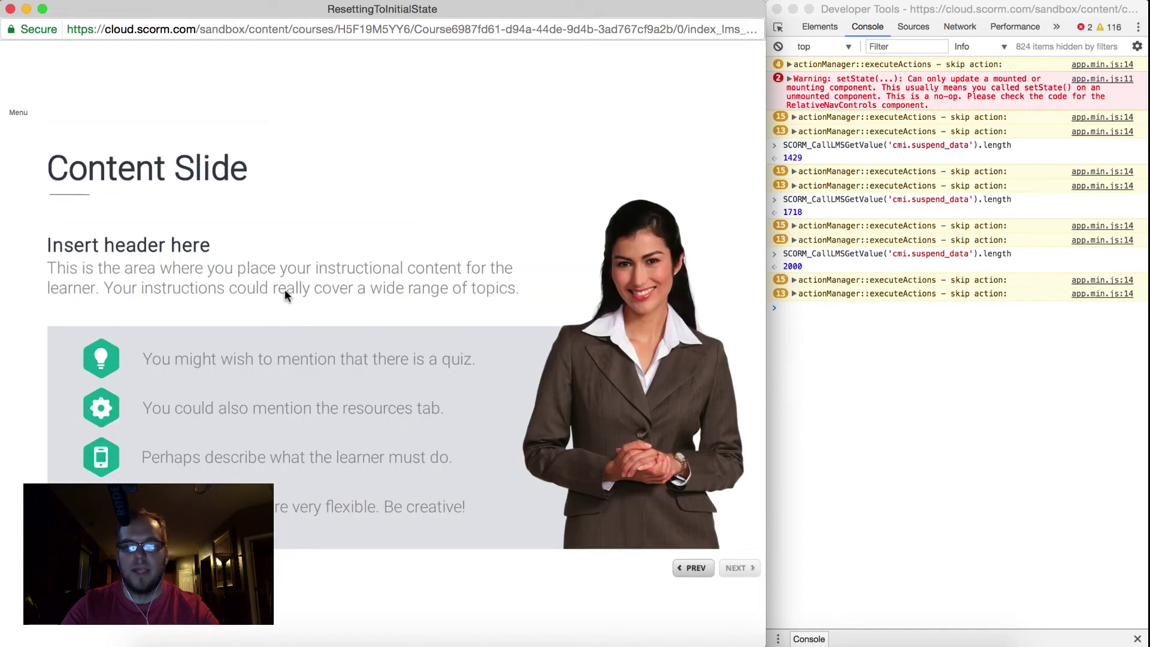
{"action": "left_click", "coordinate": [118, 357]}
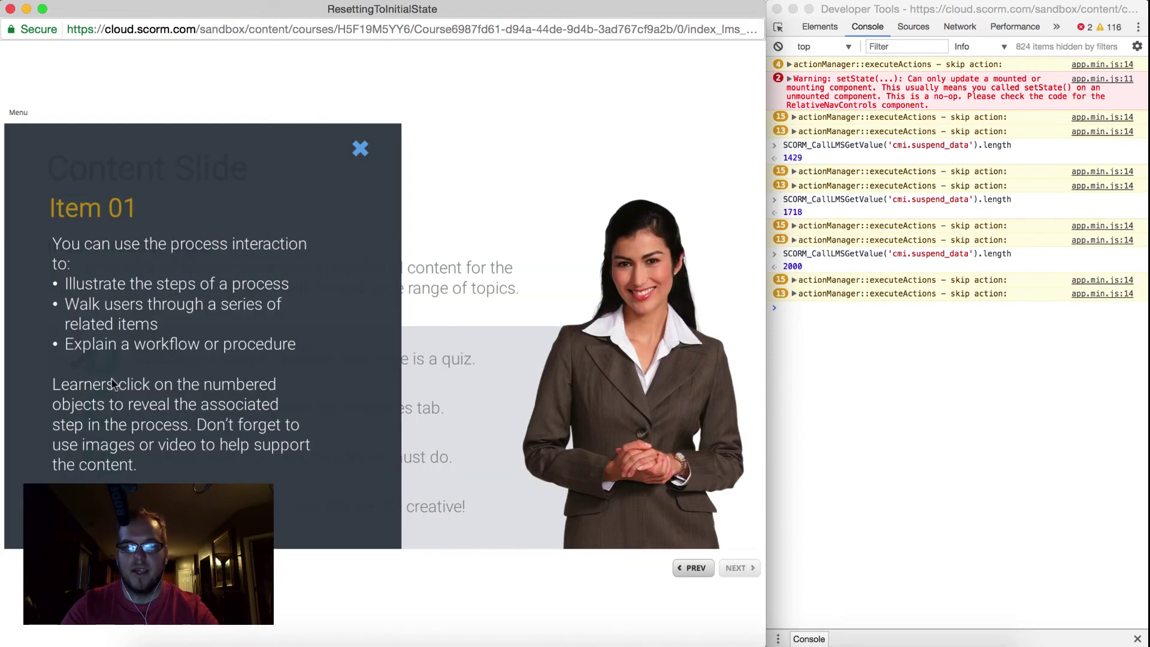
- Jump to the Infographic Layout, view the Item 01 and 02 popups, and close the course window
{"action": "left_click", "coordinate": [17, 113]}
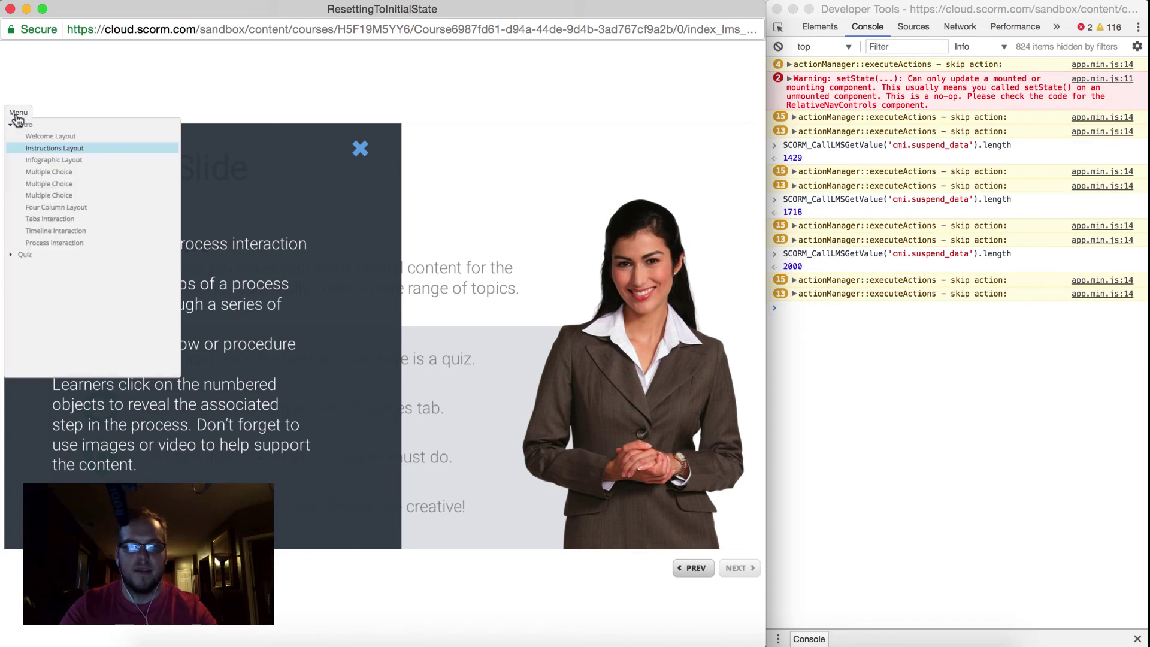
{"action": "left_click", "coordinate": [60, 163]}
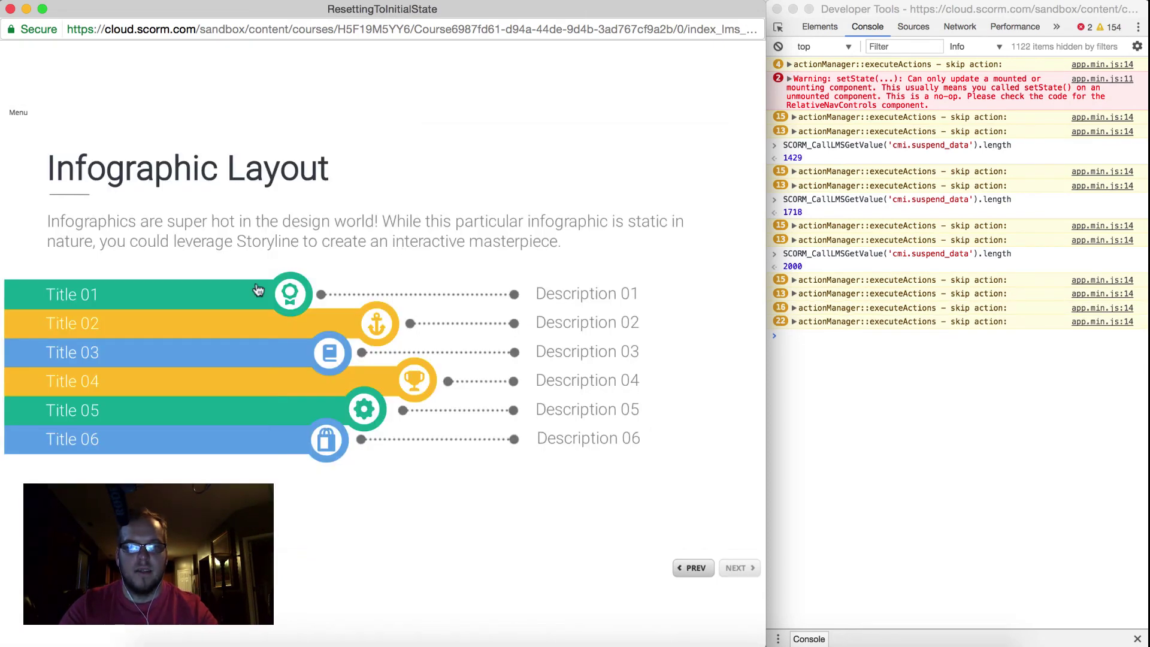
{"action": "left_click", "coordinate": [259, 289]}
{"action": "left_click", "coordinate": [359, 148]}
{"action": "left_click", "coordinate": [221, 330]}
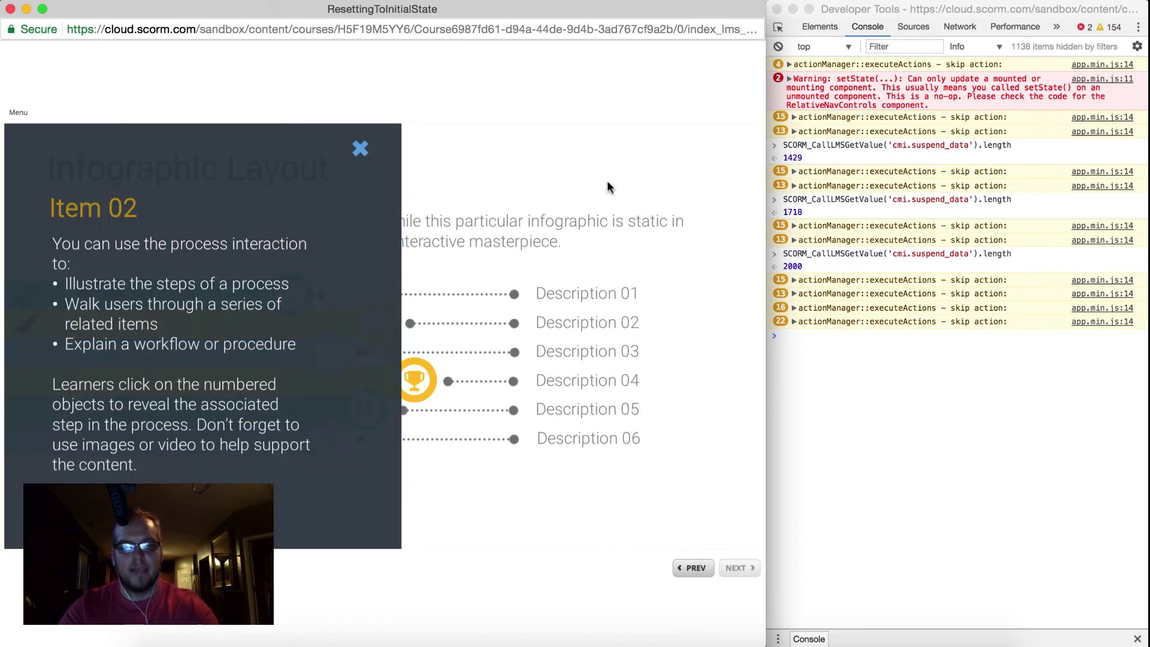
{"action": "key", "text": "super+w"}
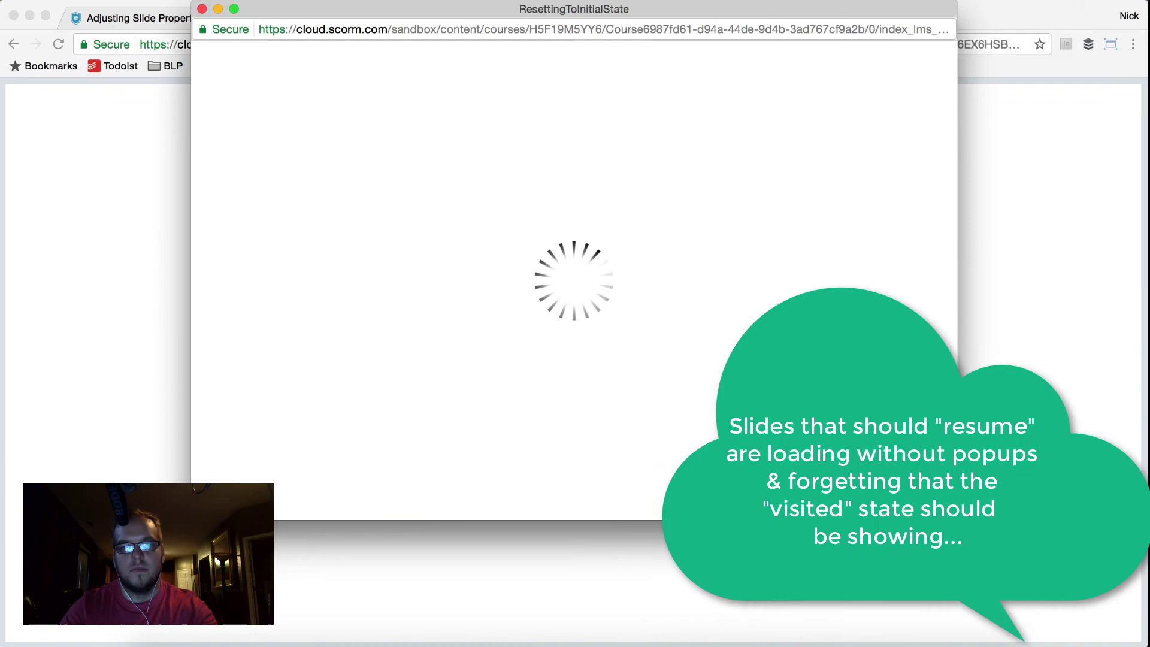
- Relaunch the course, select the 2016 year on the timeline, and advance to Process Interaction
{"action": "left_click", "coordinate": [186, 319]}
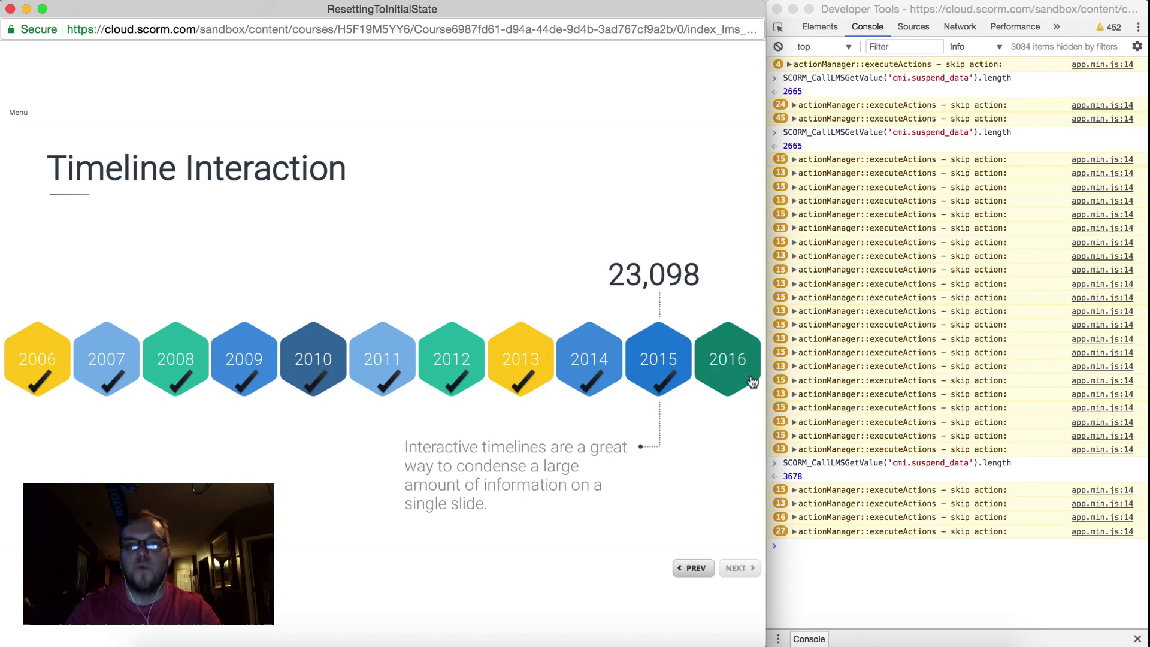
{"action": "left_click", "coordinate": [727, 359]}
{"action": "left_click", "coordinate": [738, 568]}
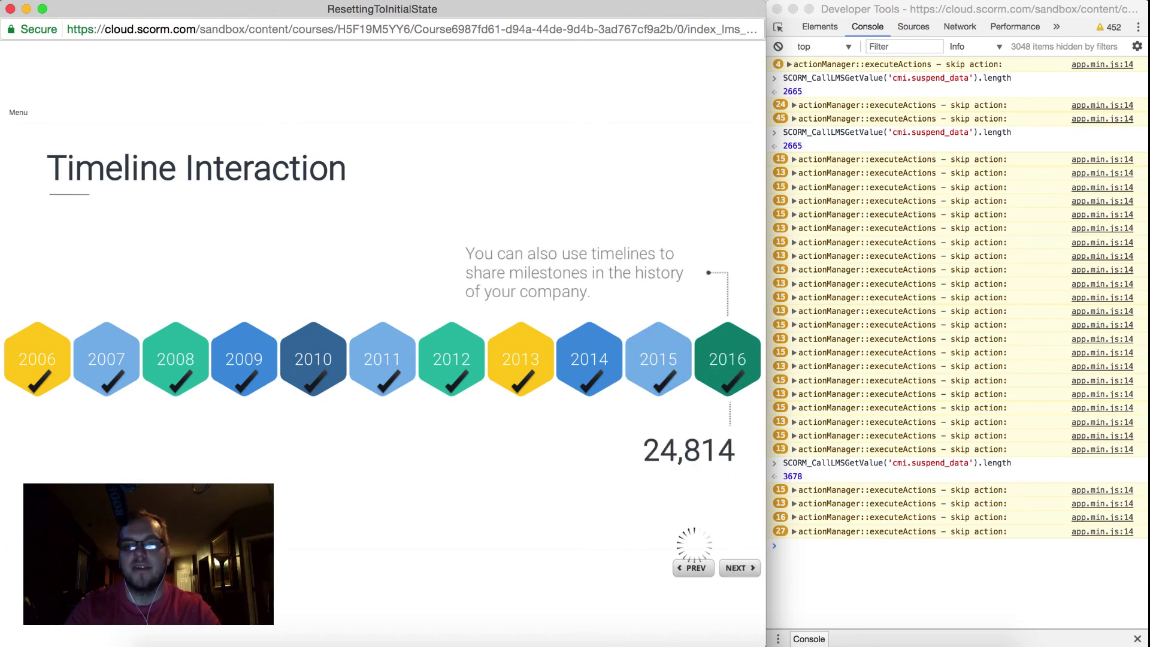
- Open the Step 02, 05, 06 and 03 detail panels on the Process Interaction slide
{"action": "left_click", "coordinate": [415, 382]}
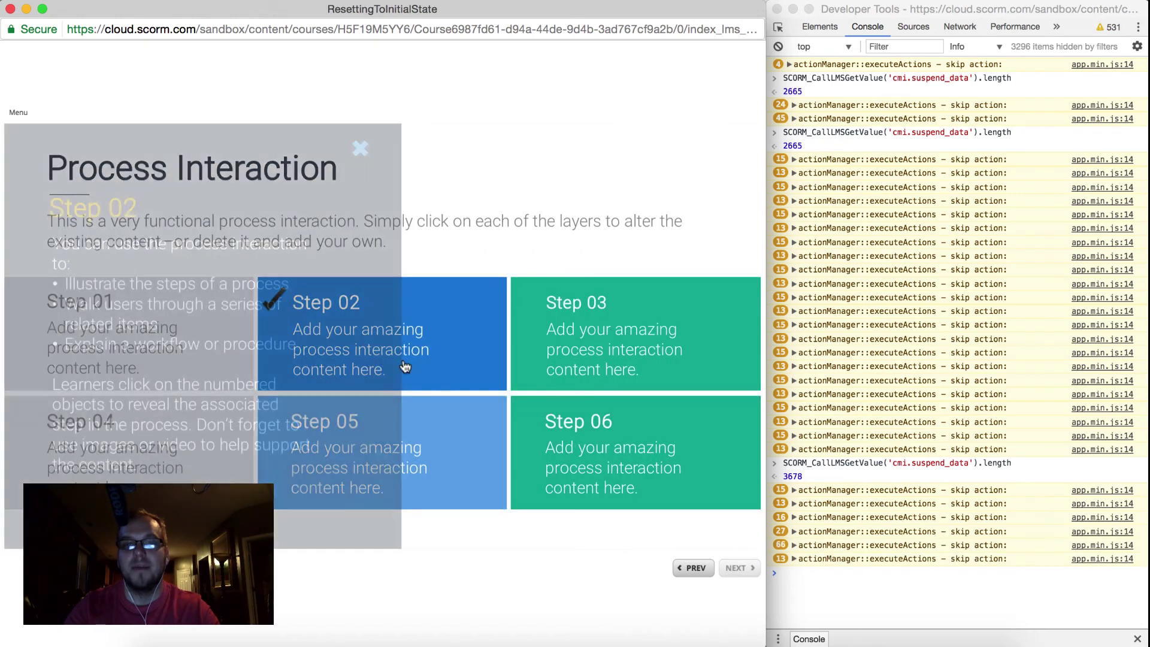
{"action": "left_click", "coordinate": [425, 450]}
{"action": "left_click", "coordinate": [622, 457]}
{"action": "left_click", "coordinate": [606, 357]}
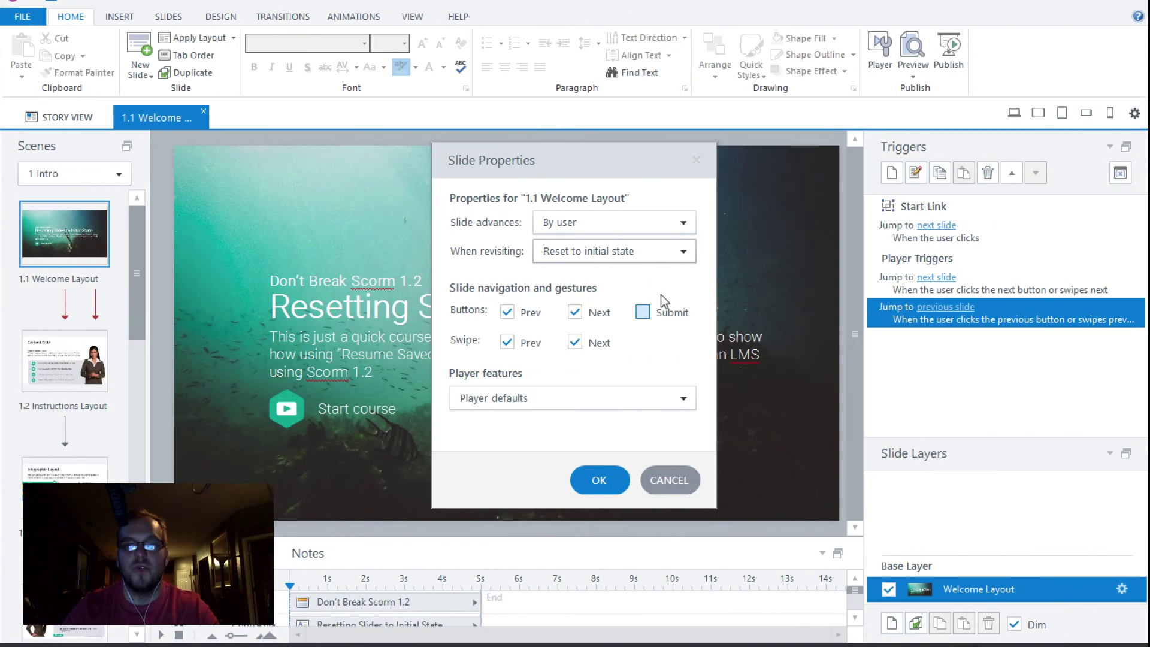
- Set 'When revisiting' for slide 1.1 Welcome Layout to Reset to initial state
{"action": "left_click", "coordinate": [657, 248]}
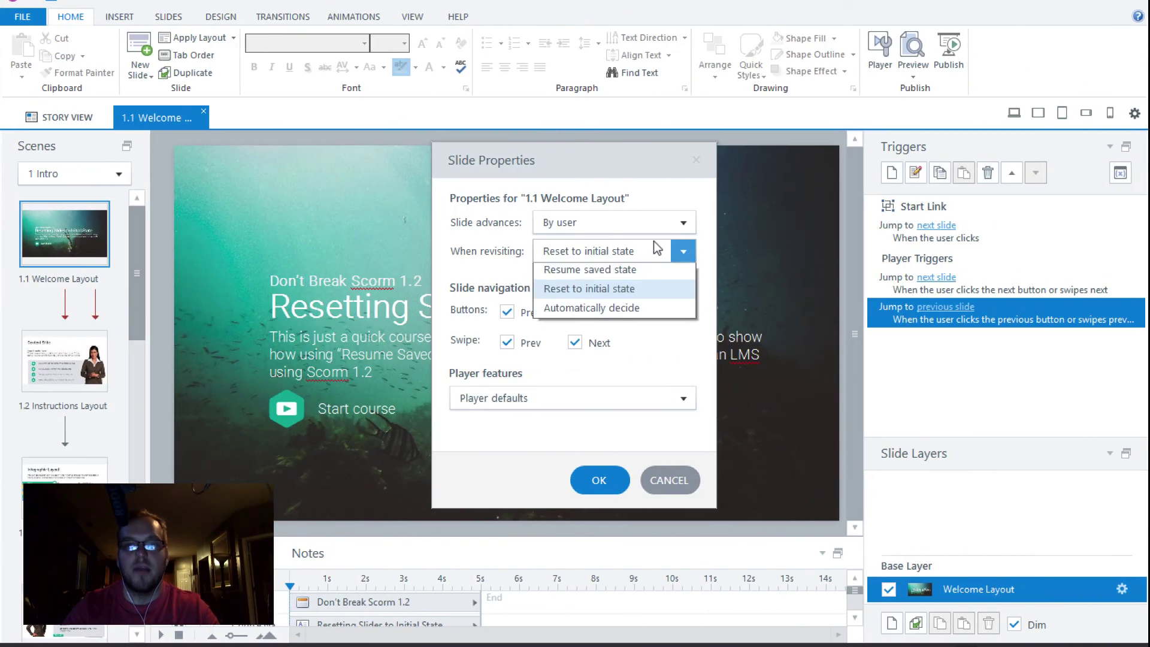